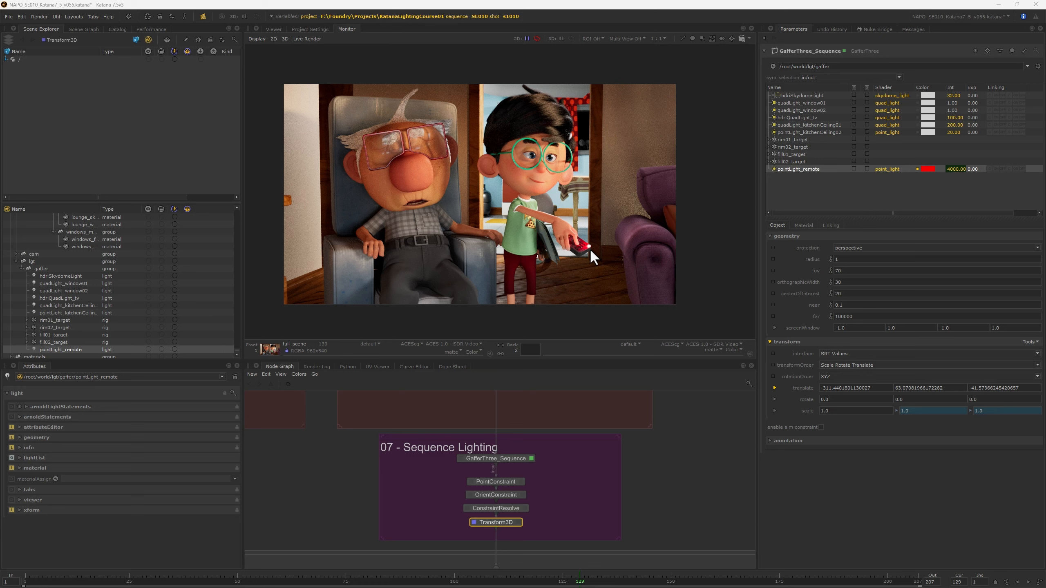
Inspect the remote's red light in the render and disable the PointConstraint, OrientConstraint, ConstraintResolve and Transform3D nodes.
scroll(590, 248, "up", 3)
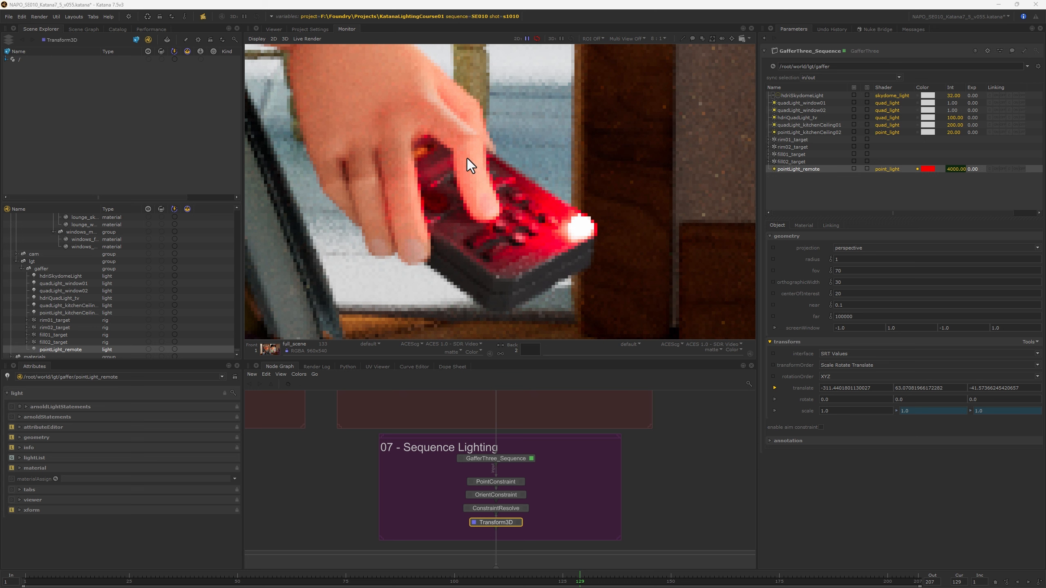
scroll(510, 274, "down", 2)
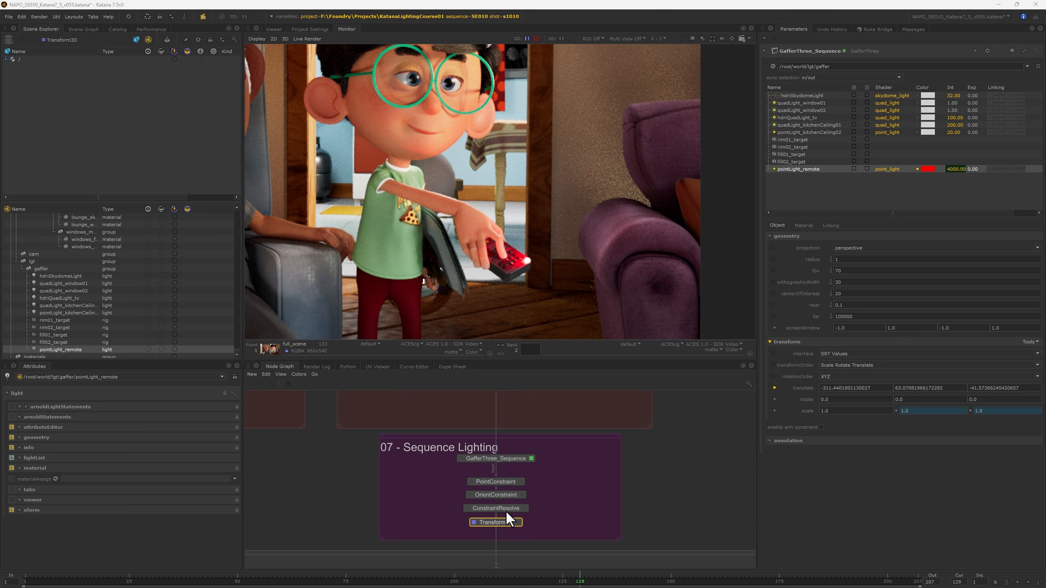
middle_click_drag(508, 518, 494, 479)
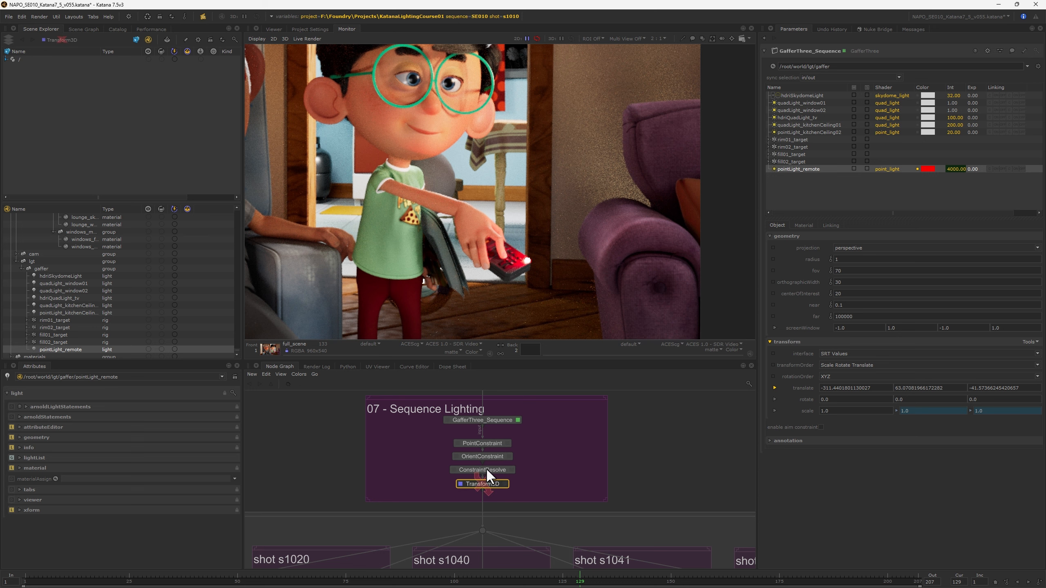
key("d")
key("d")
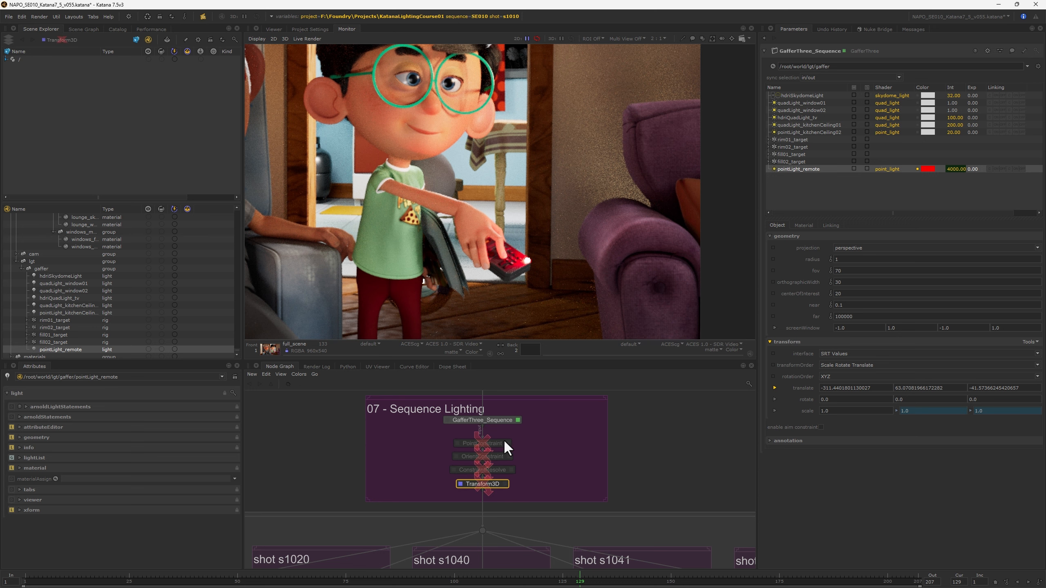
middle_click_drag(503, 440, 521, 467)
View the unconstrained pointLight_remote beside the remote in the 3D viewer and examine its shader's geometry and common parameters.
left_click(272, 29)
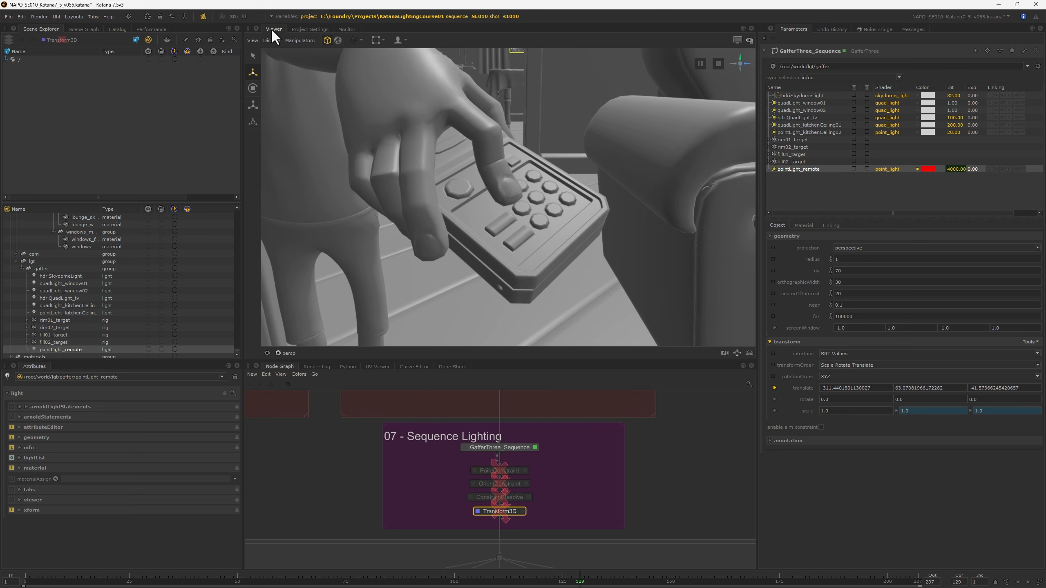
scroll(559, 204, "down", 5)
middle_click_drag(353, 180, 407, 226, "alt")
left_click(803, 225)
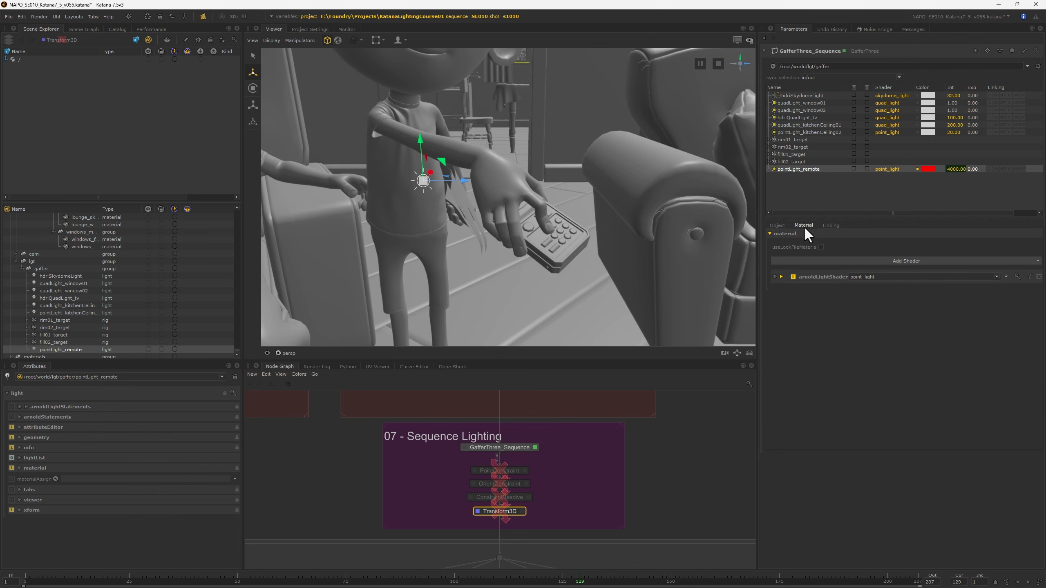
left_click(792, 298)
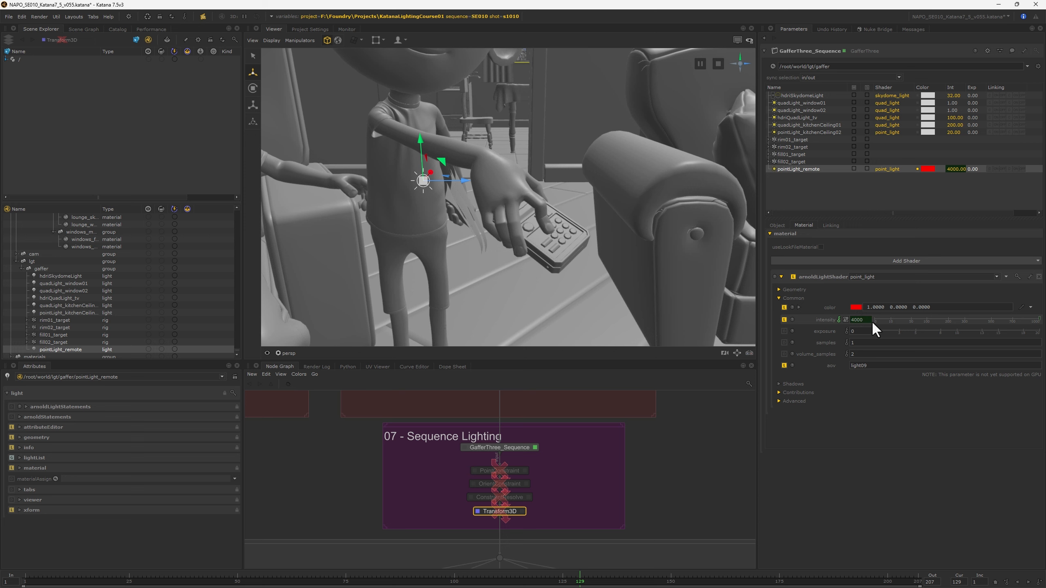
left_click(779, 289)
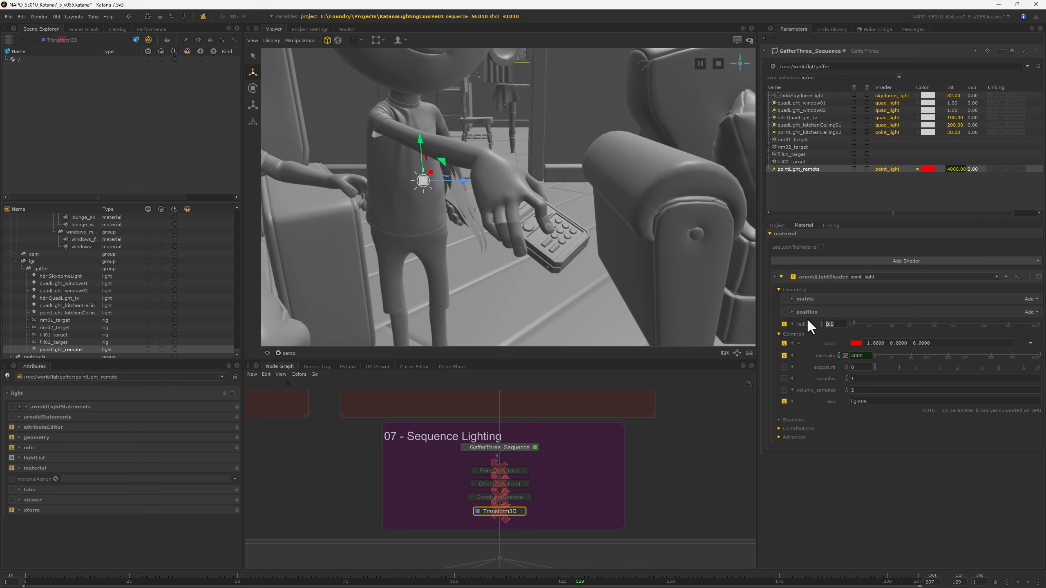
Try a shader radius of 2 on pointLight_remote, undo it, and check the light's object-level radius.
type("2")
key("Return")
key("ctrl+z")
left_click(777, 225)
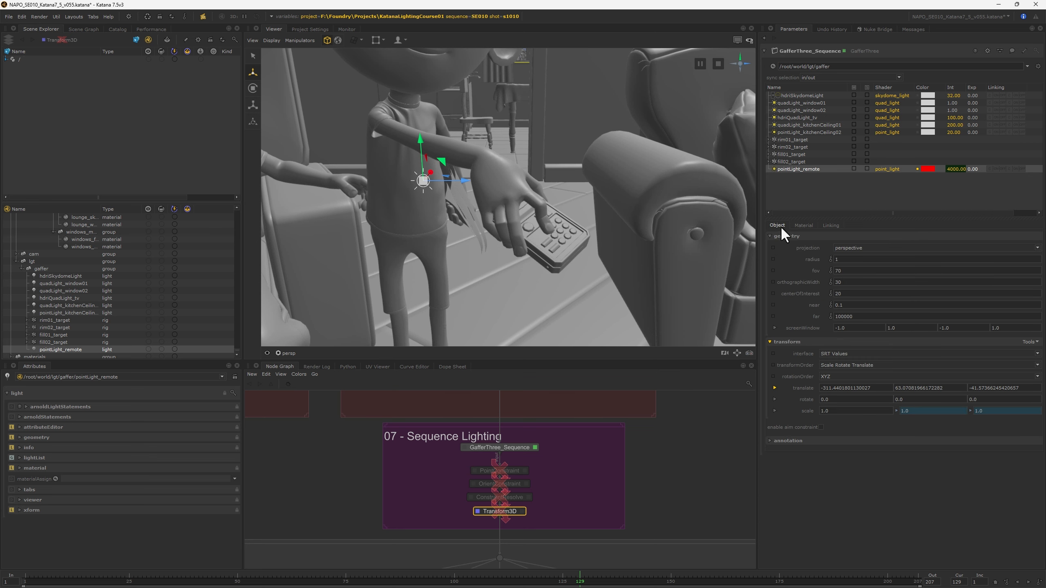
double_click(865, 261)
left_click(804, 225)
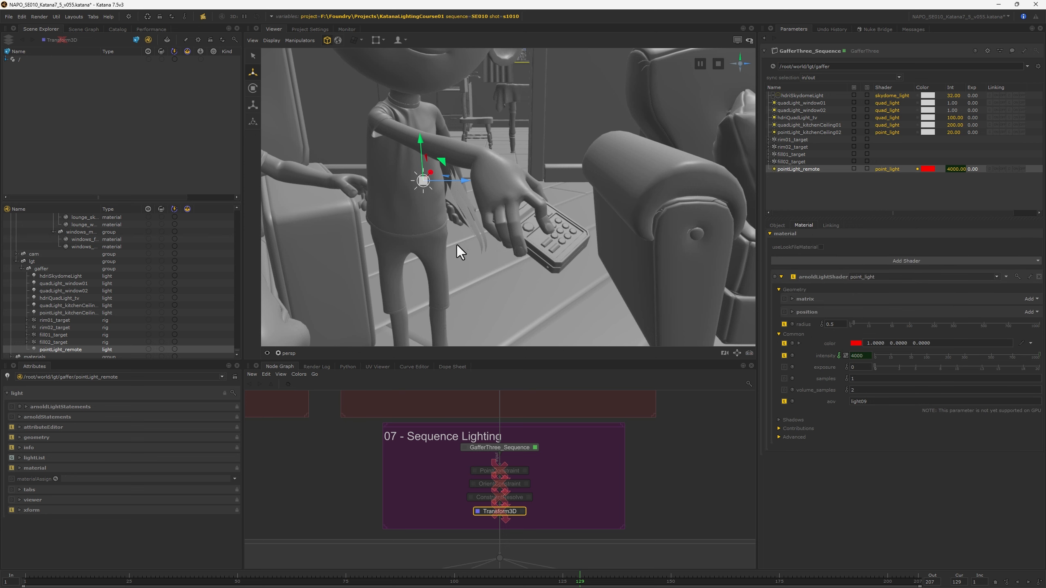
Enable the PointConstraint node, open its parameters, and select the remote control mesh in the scene to check the target.
left_click_drag(457, 246, 517, 232, "alt")
scroll(473, 240, "down", 3)
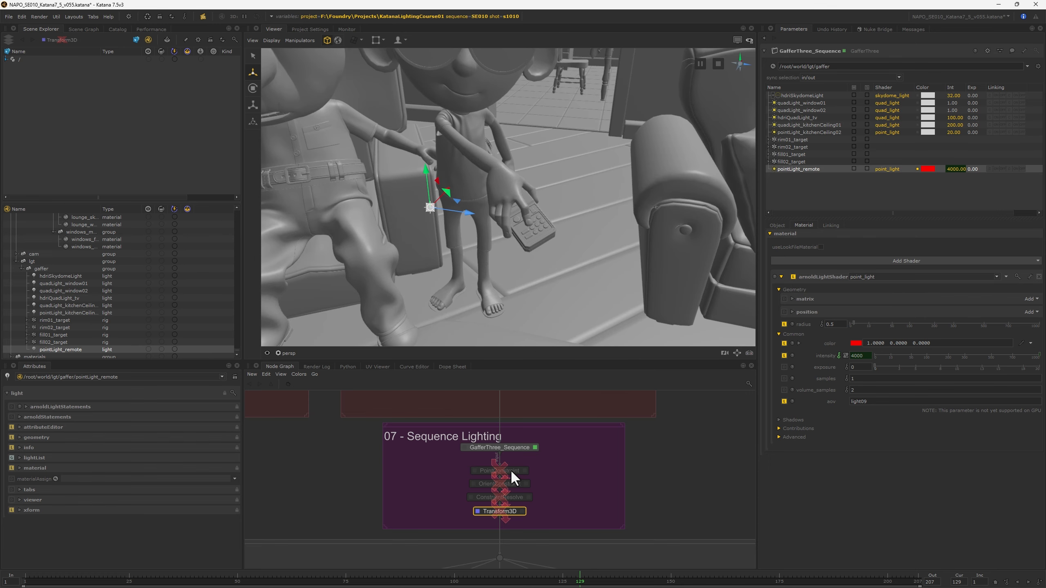
key("d")
key("e")
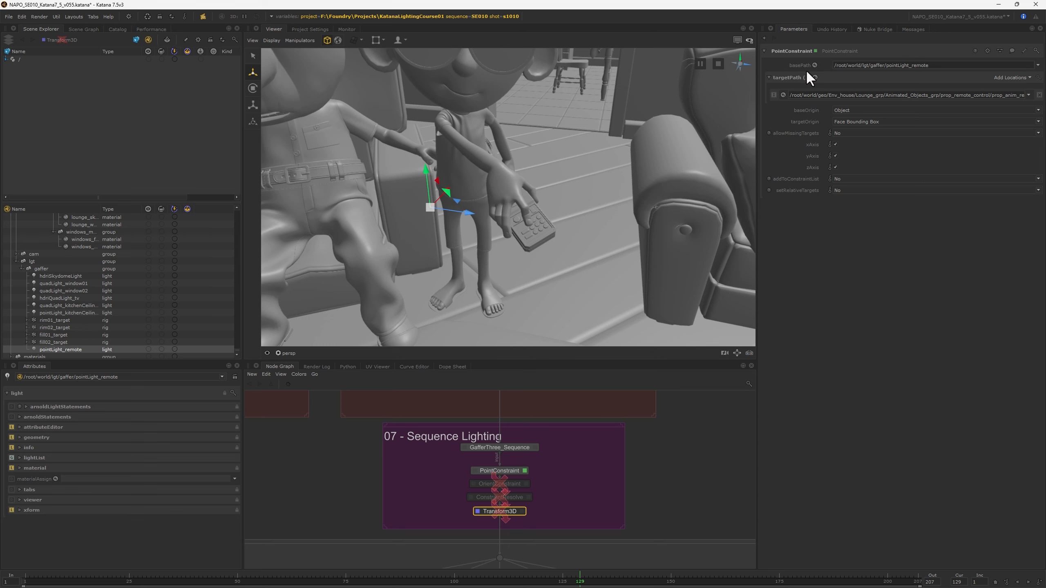
left_click(537, 234)
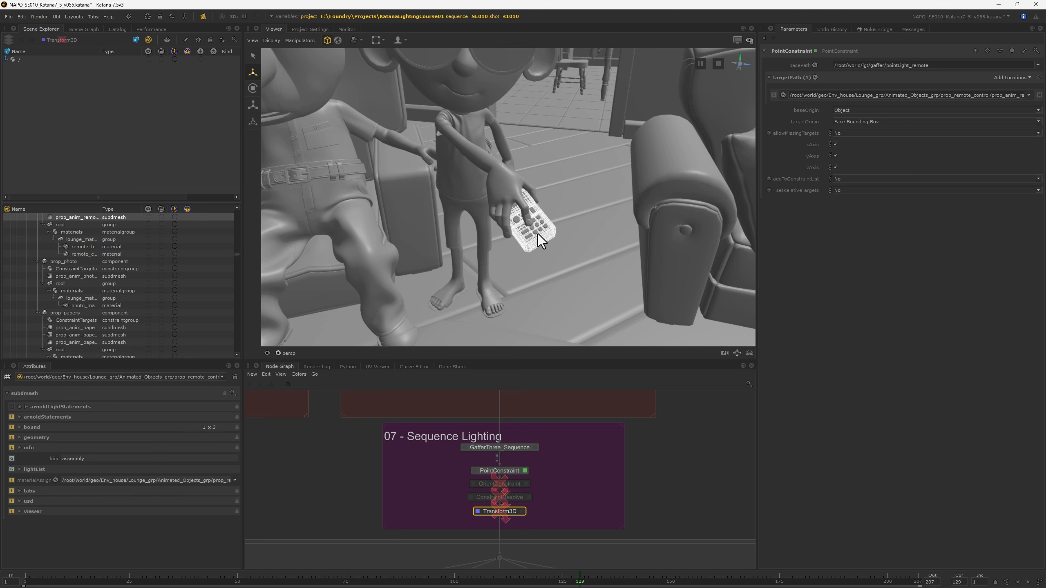
scroll(76, 243, "up", 1)
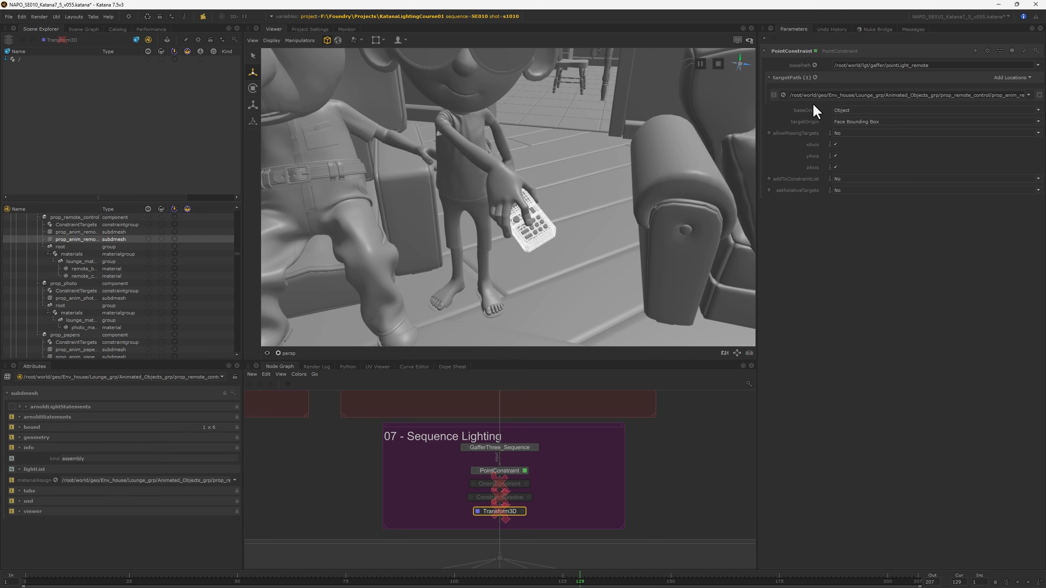
Try Object as the PointConstraint's target origin, and restore it to Face Bounding Box.
left_click(870, 121)
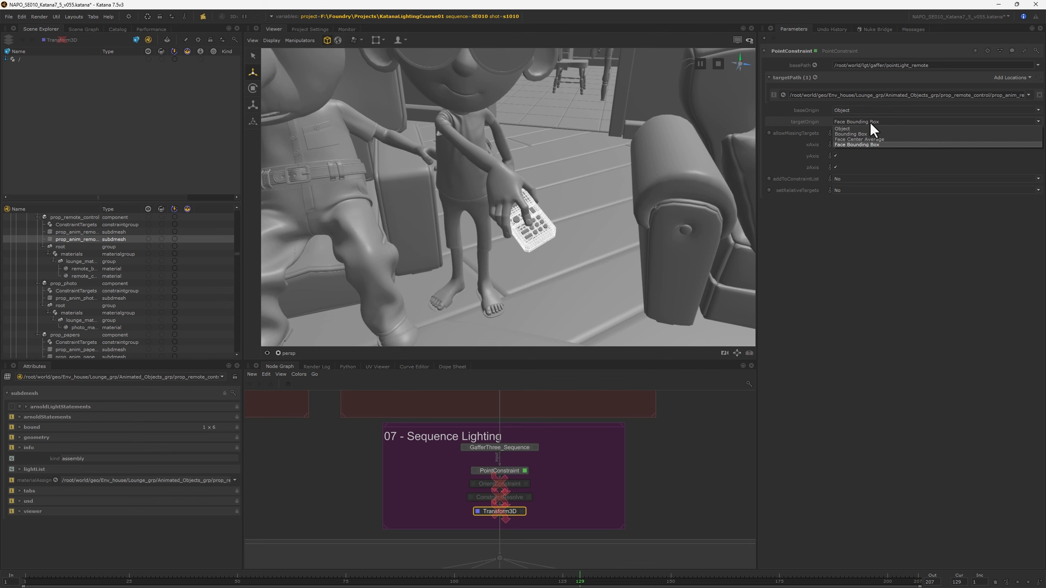
left_click(846, 128)
left_click_drag(733, 145, 498, 202, "alt")
key("f")
scroll(514, 197, "up", 3)
scroll(498, 201, "up", 2)
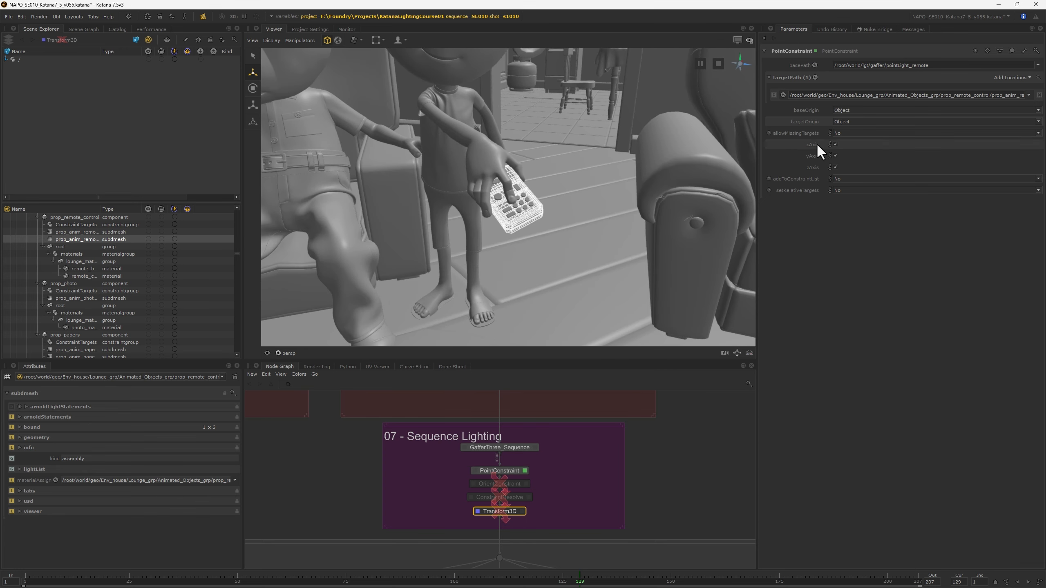
left_click(846, 121)
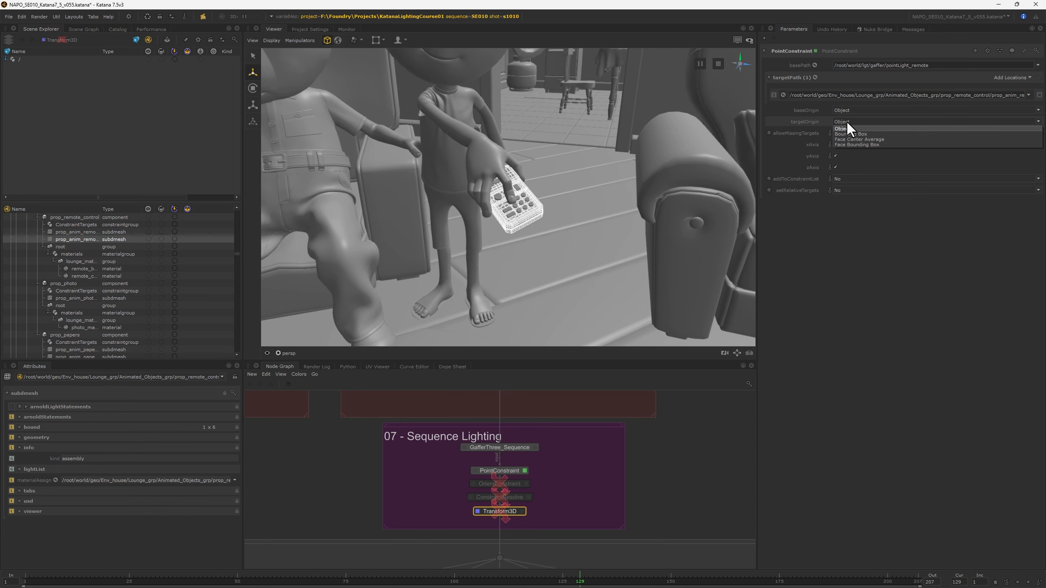
left_click(851, 142)
Open the GafferThree_Sequence parameters and examine the constrained light's position on the remote in the viewer.
left_click(535, 448)
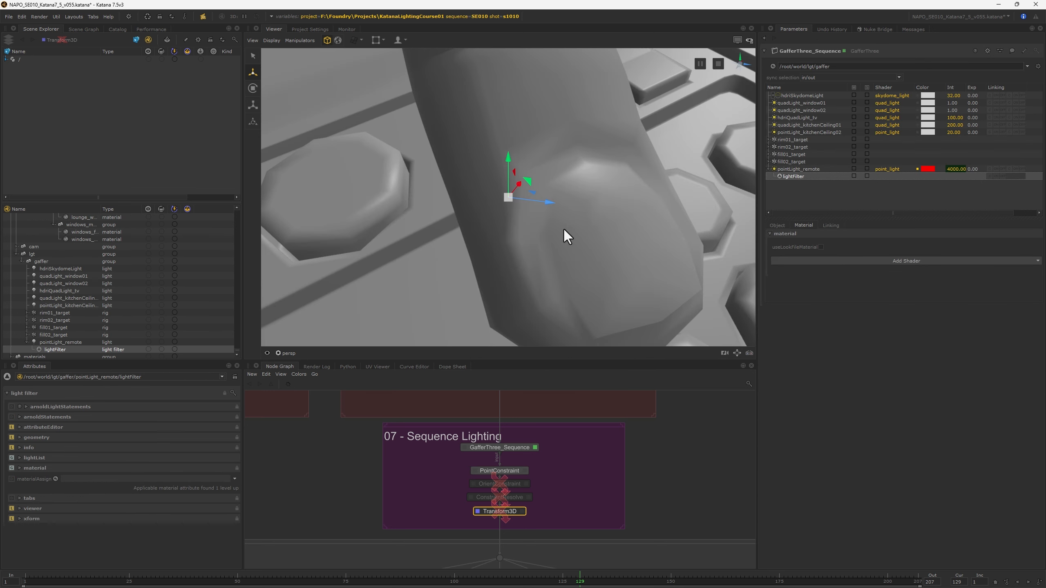
mouse_move(564, 229)
left_mouse_down("alt")
mouse_move(523, 251)
mouse_move(551, 230)
mouse_move(543, 234)
mouse_move(611, 255)
mouse_move(562, 234)
left_mouse_up("alt")
scroll(561, 233, "down", 5)
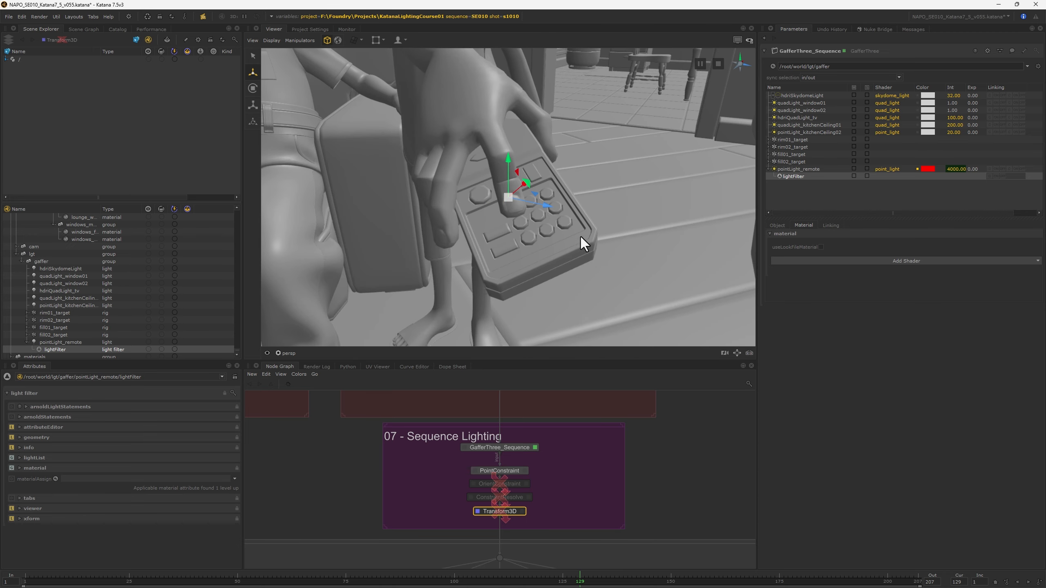
scroll(577, 239, "down", 5)
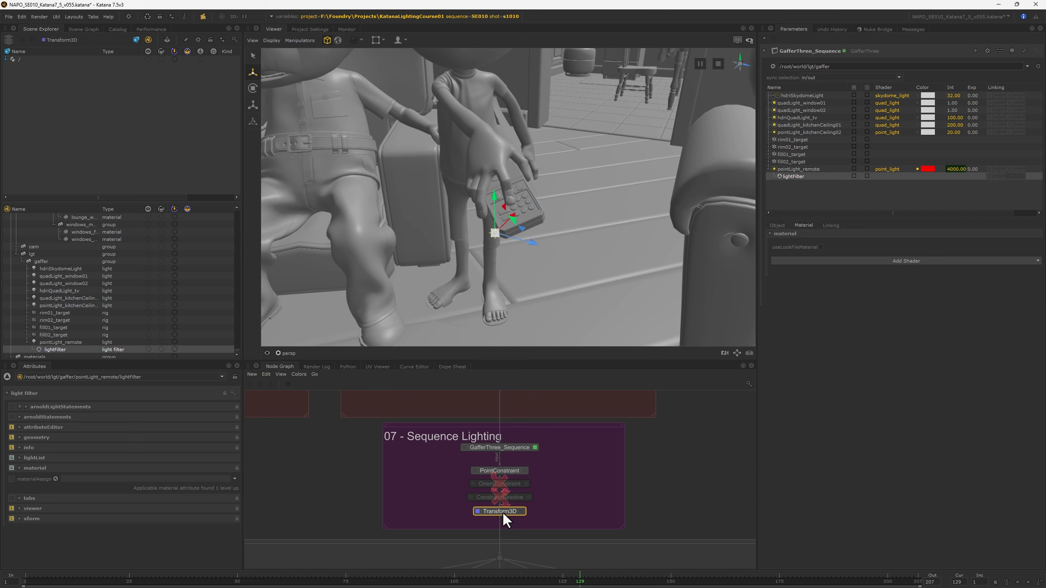
Open the Transform3D node's parameters and examine the light's offset from the remote from several angles.
left_click(521, 511)
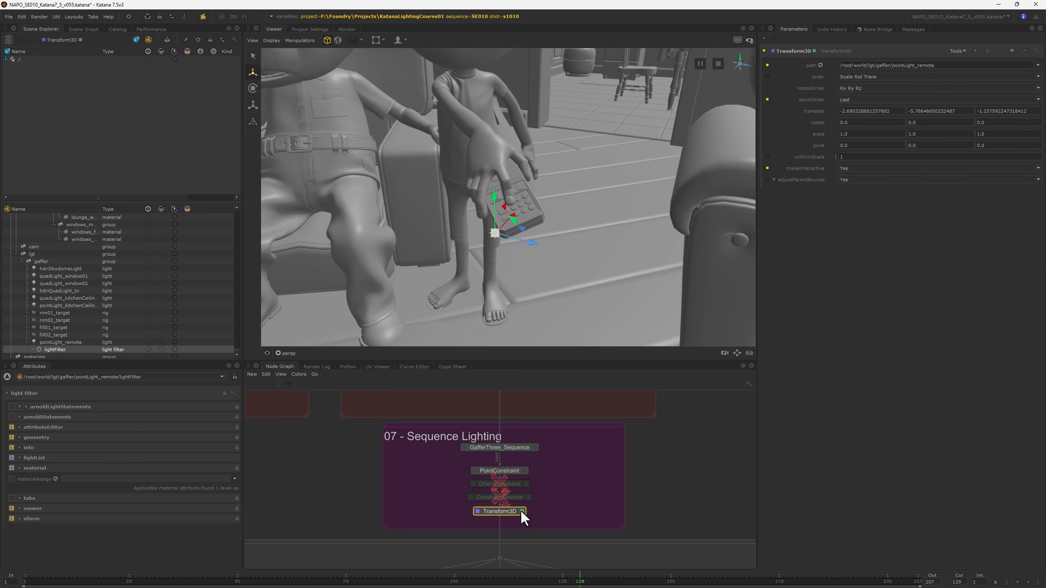
mouse_move(508, 239)
left_mouse_down("alt")
mouse_move(507, 259)
mouse_move(532, 250)
mouse_move(513, 226)
left_mouse_up("alt")
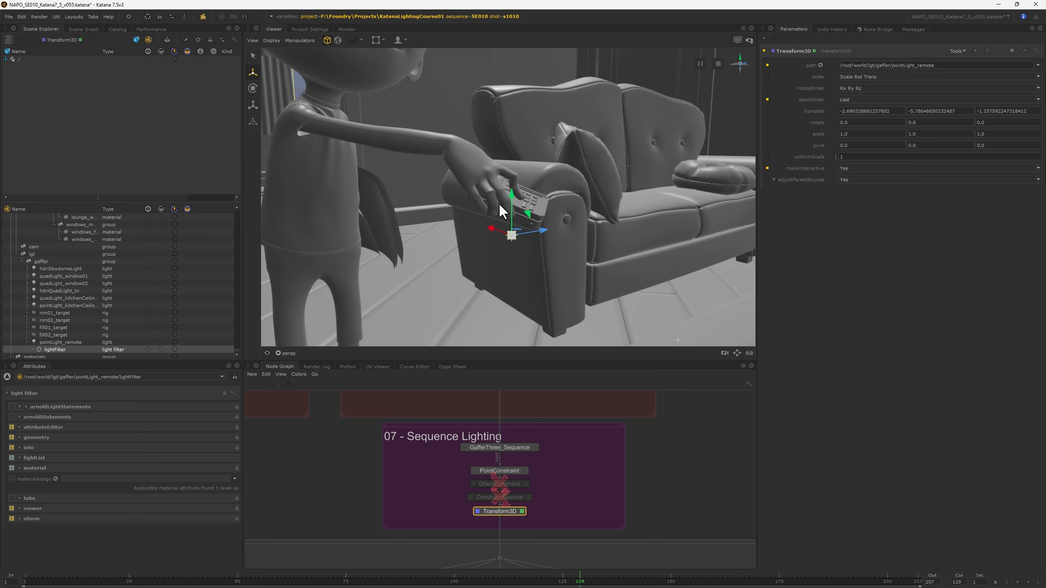
mouse_move(511, 227)
left_mouse_down("alt")
mouse_move(505, 244)
mouse_move(493, 234)
left_mouse_up("alt")
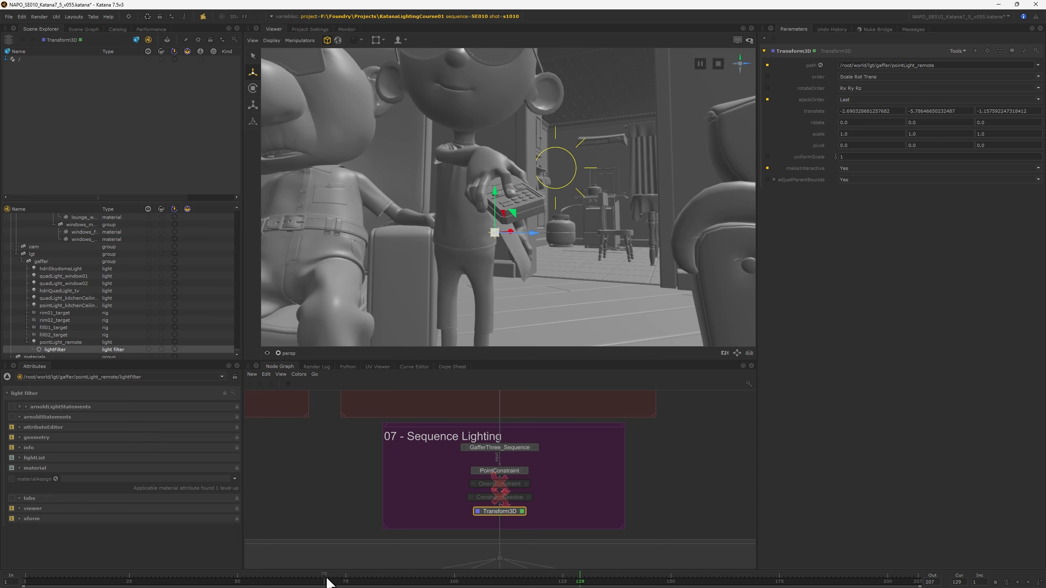
Check how the offset light follows the remote at frames 63 and 160 from several viewing angles.
left_click(294, 579)
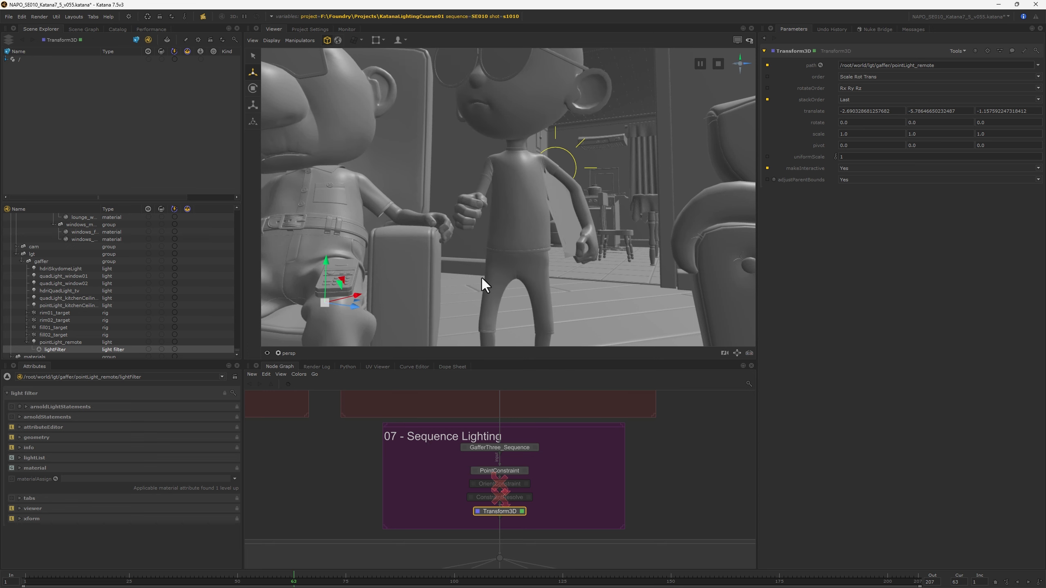
right_click_drag(483, 278, 438, 279, "alt")
left_click_drag(438, 279, 443, 256, "alt")
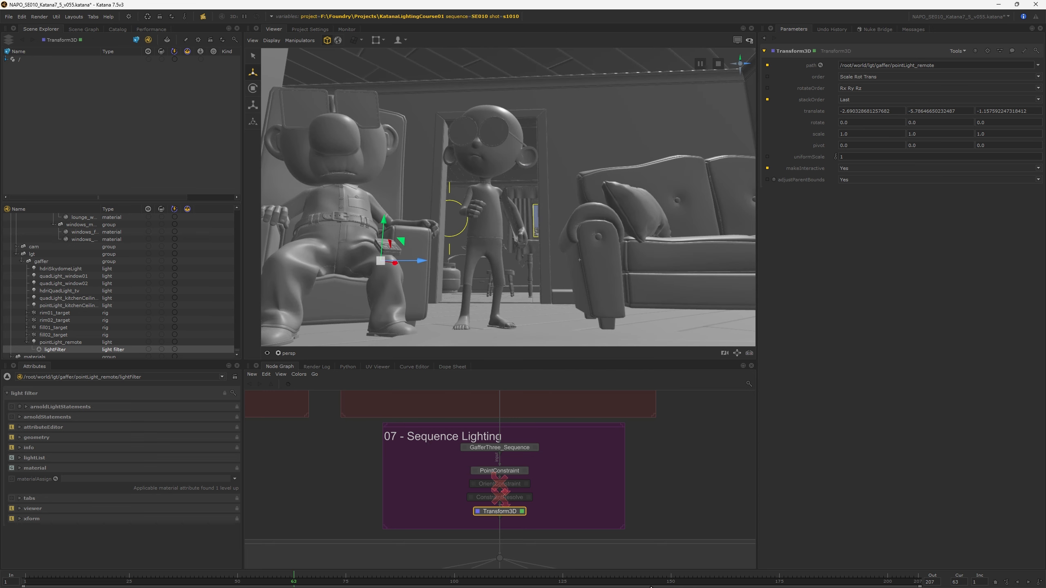
left_click(715, 579)
left_click_drag(363, 263, 399, 259, "alt")
right_click_drag(399, 260, 371, 248, "alt")
left_click_drag(371, 249, 361, 268, "alt")
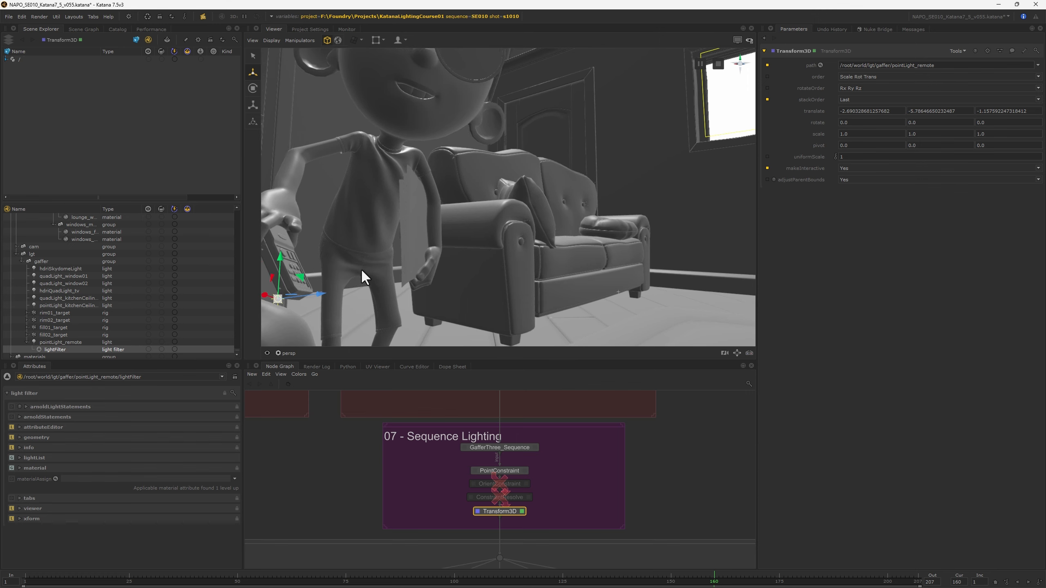
middle_click_drag(361, 268, 423, 265, "alt")
left_click_drag(423, 265, 373, 263, "alt")
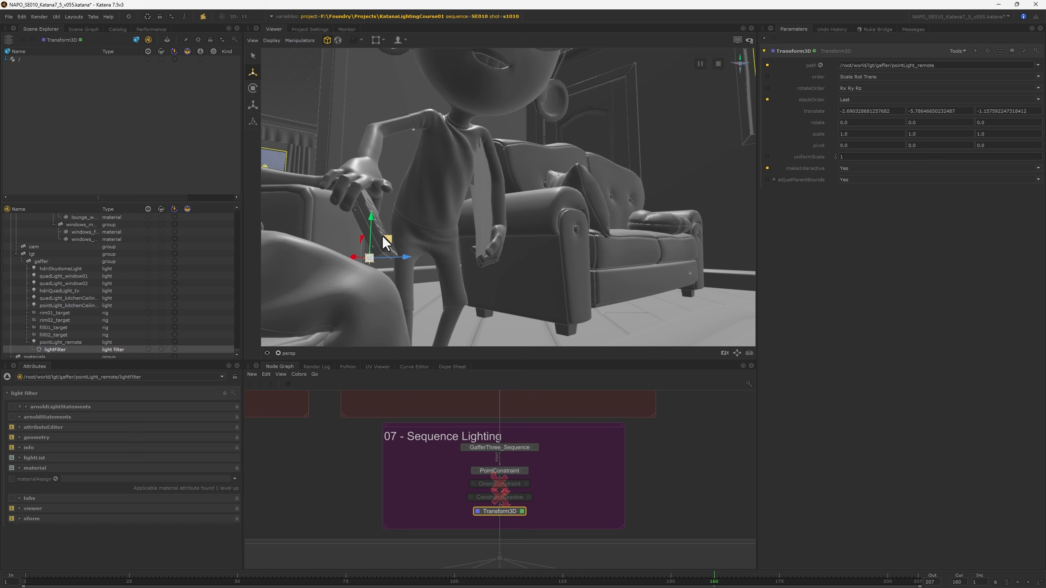
left_click_drag(396, 272, 364, 272, "alt")
Disable the Transform3D node and enable the OrientConstraint node.
key("d")
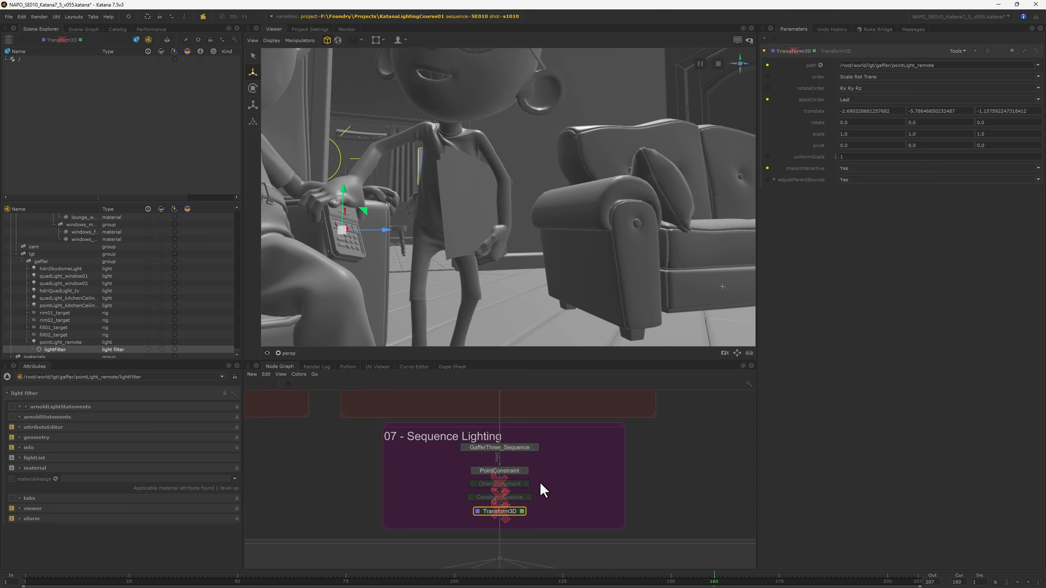
left_click(496, 484)
key("d")
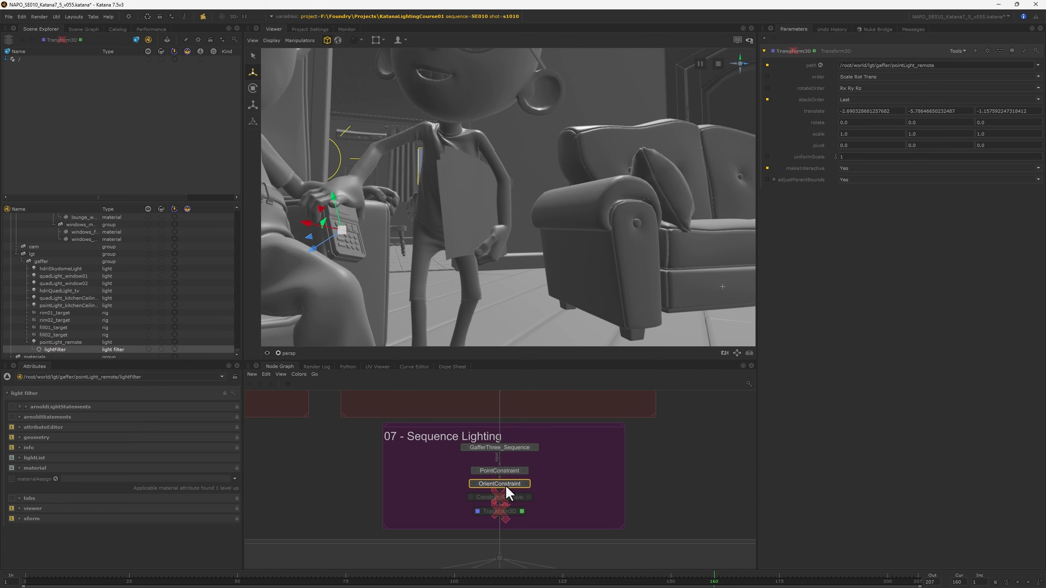
Review the OrientConstraint's base path and target path, and keep its target orientation on Face.
left_click(527, 485)
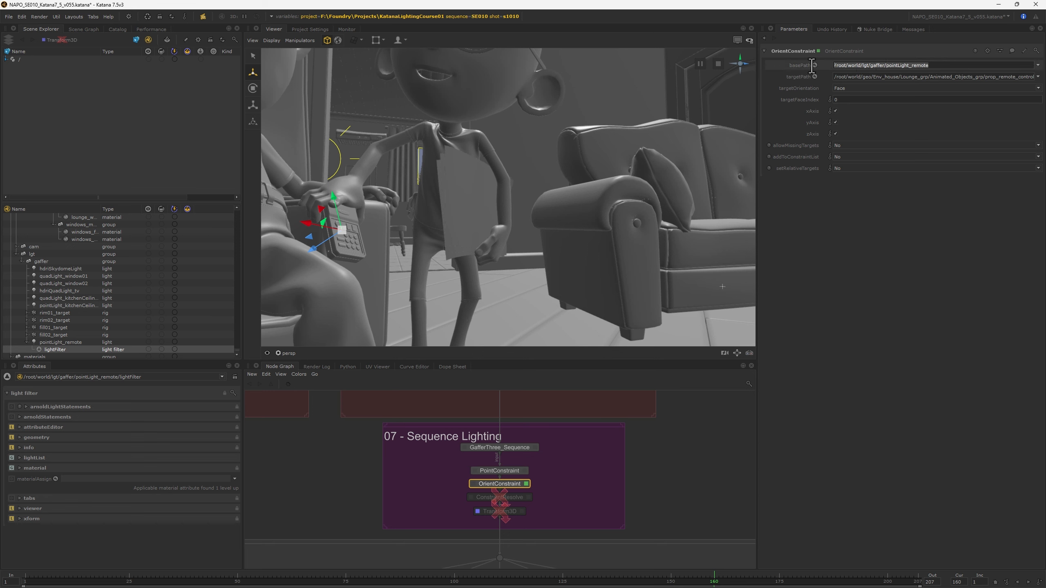
left_click_drag(940, 77, 1044, 78)
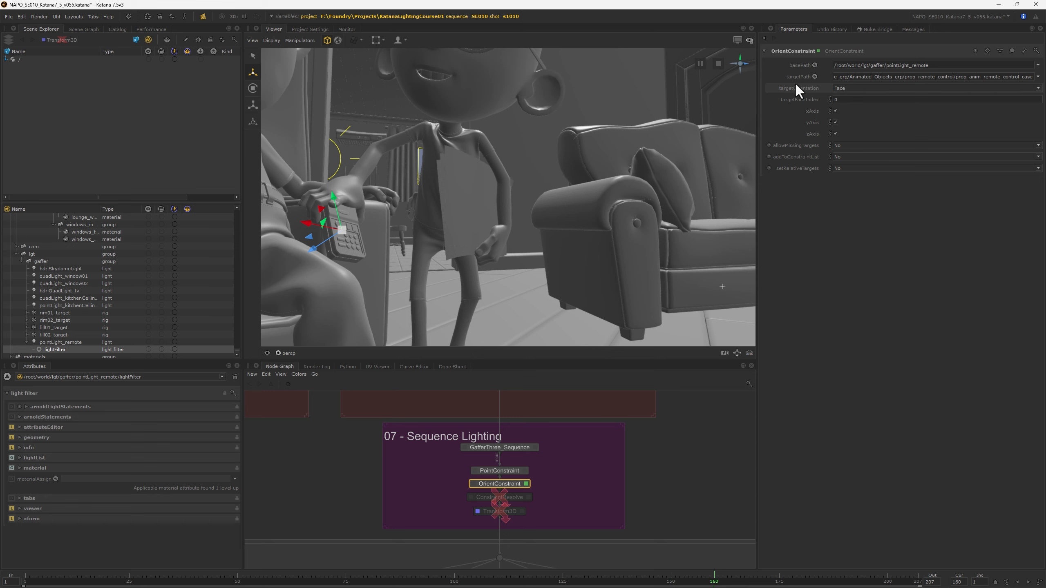
left_click(849, 88)
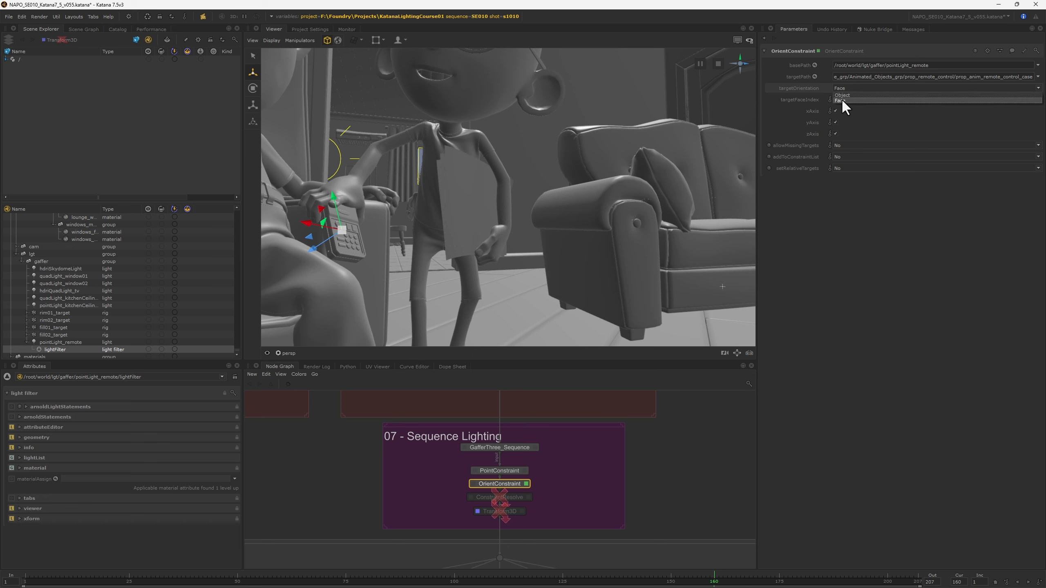
left_click(845, 100)
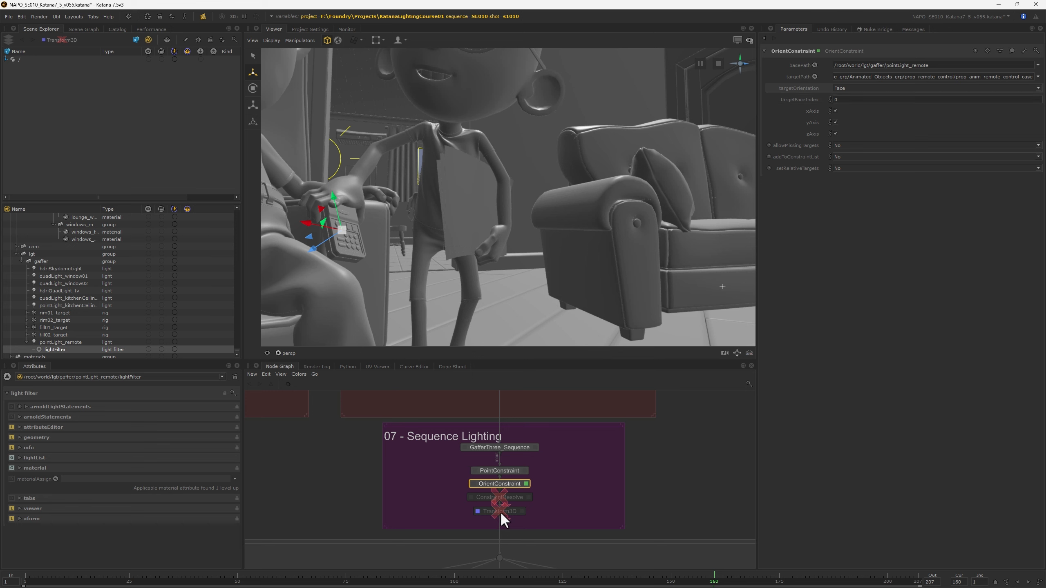
Enable the Transform3D node again and inspect the light's placement at the tip of the remote.
key("d")
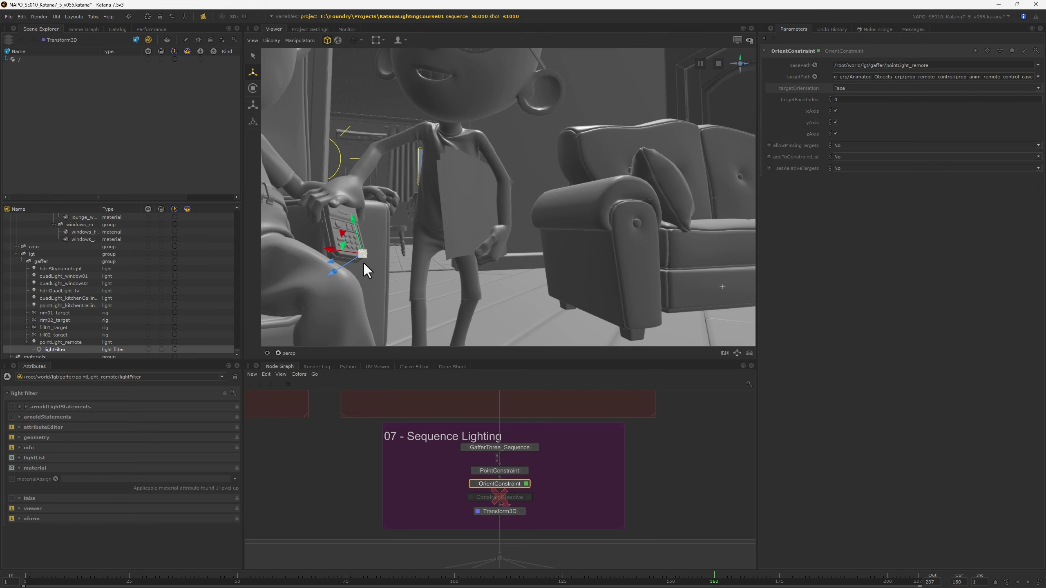
scroll(363, 262, "up", 3)
scroll(365, 253, "up", 6)
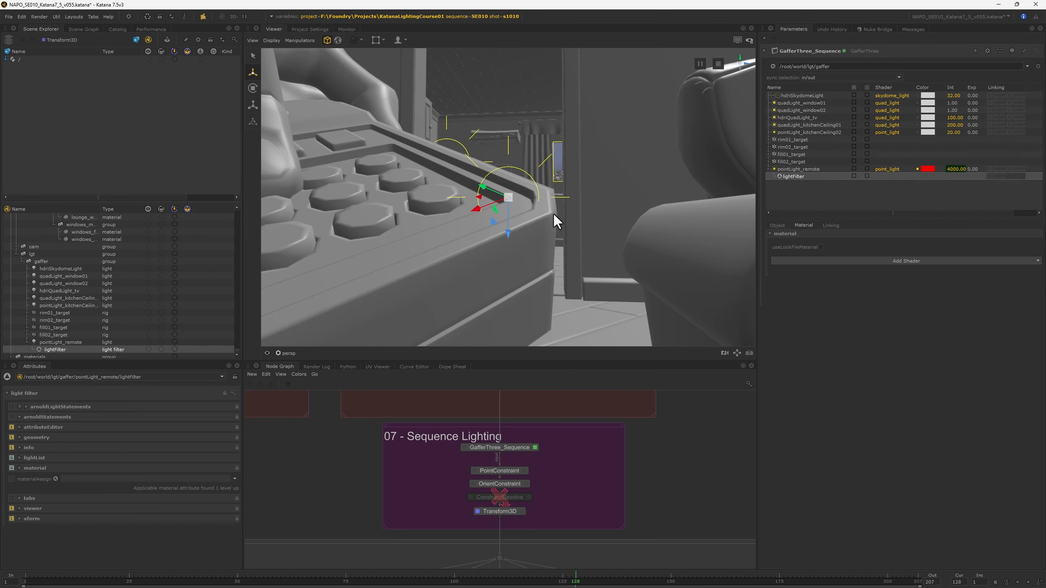
Check the light's placement on the remote at frame 120 from a wider view and from above.
scroll(552, 212, "down", 8)
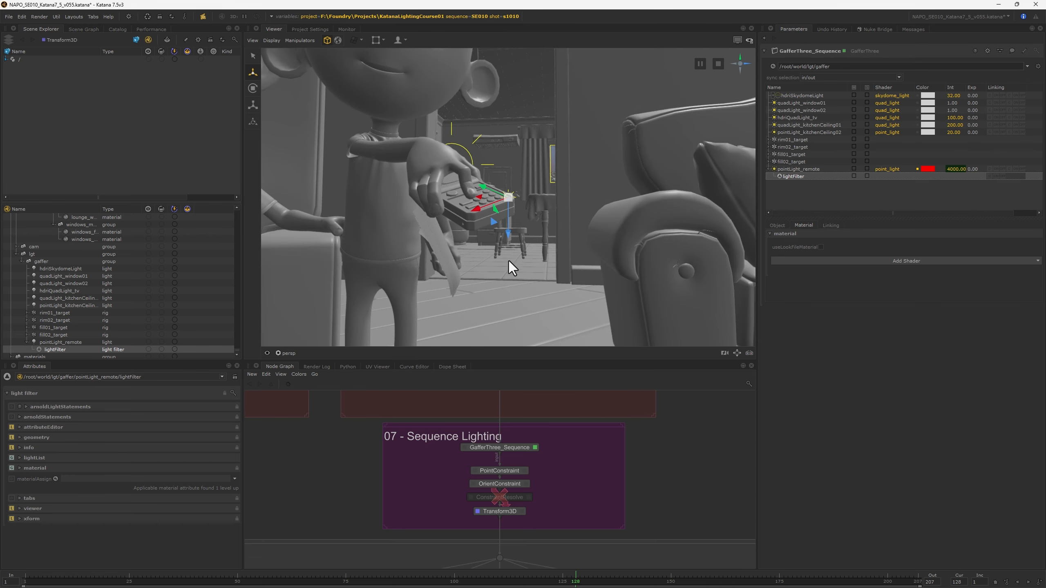
left_click(540, 581)
middle_click_drag(354, 232, 436, 334, "alt")
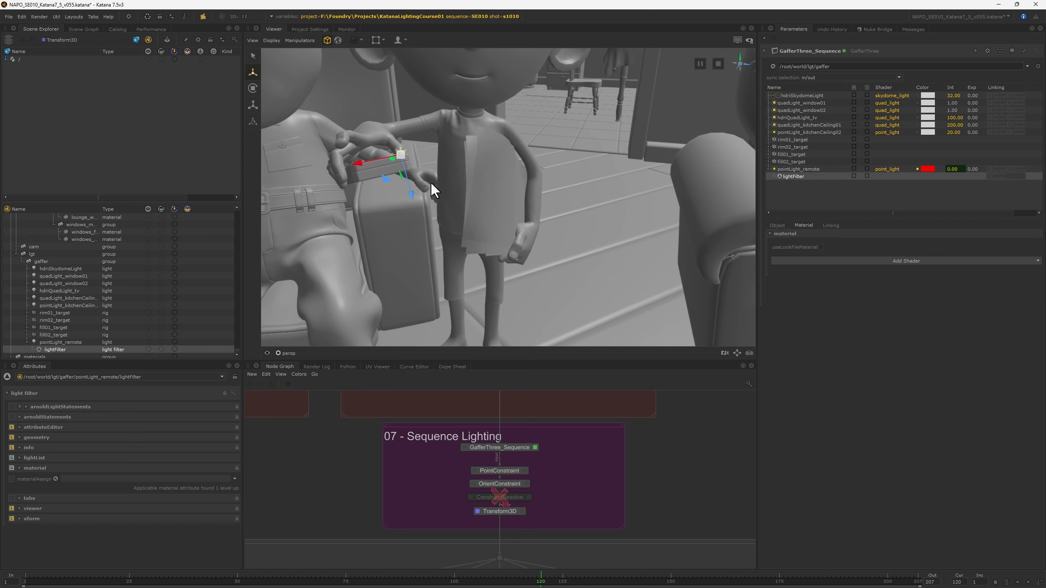
left_click_drag(430, 182, 436, 205, "alt")
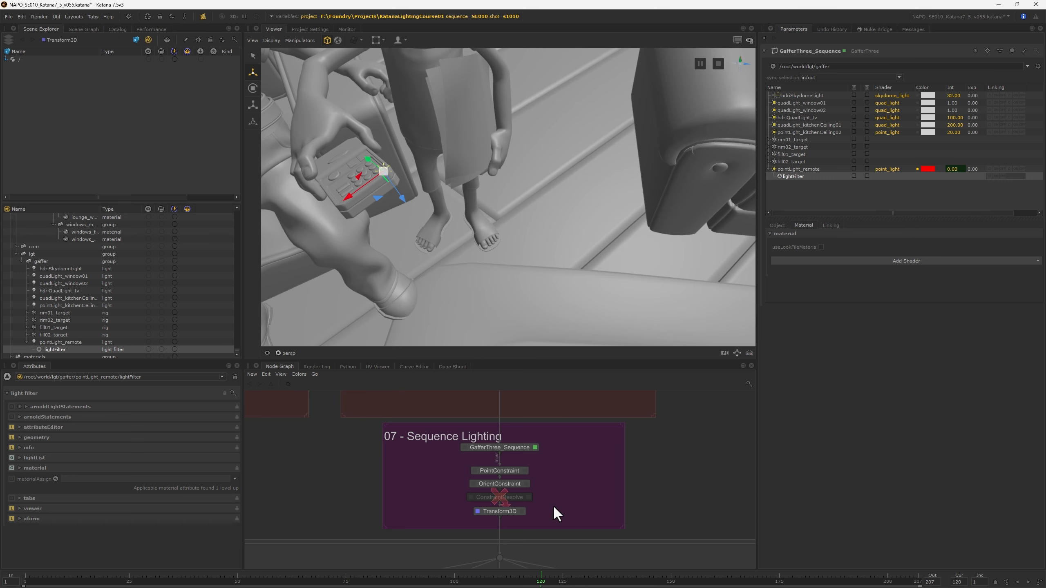
Delete the lightFilter under pointLight_remote, and select and frame that point light in the viewer.
left_click(793, 169)
left_click(794, 177)
key("Delete")
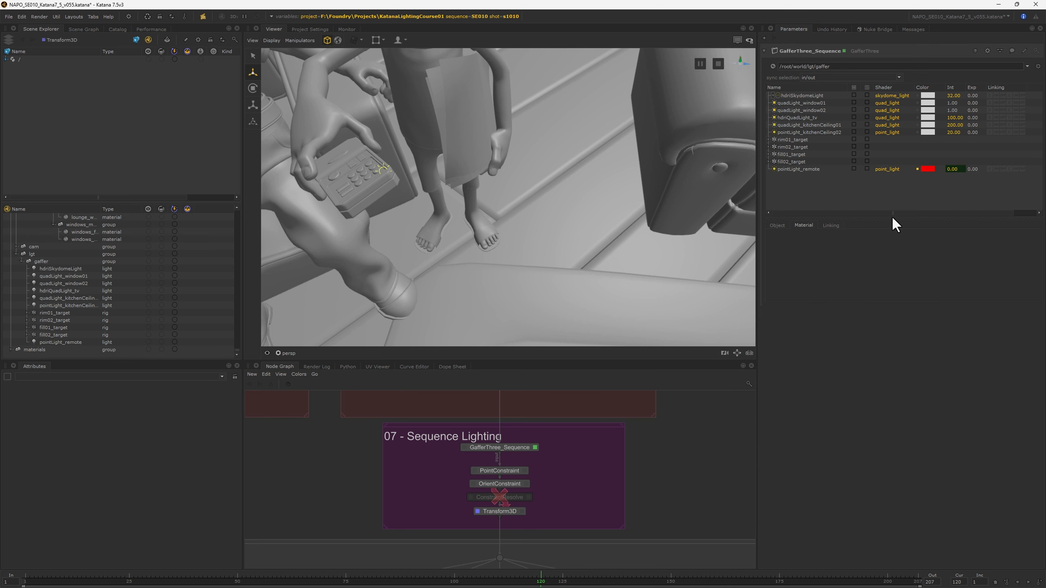
middle_click_drag(424, 214, 474, 248, "alt")
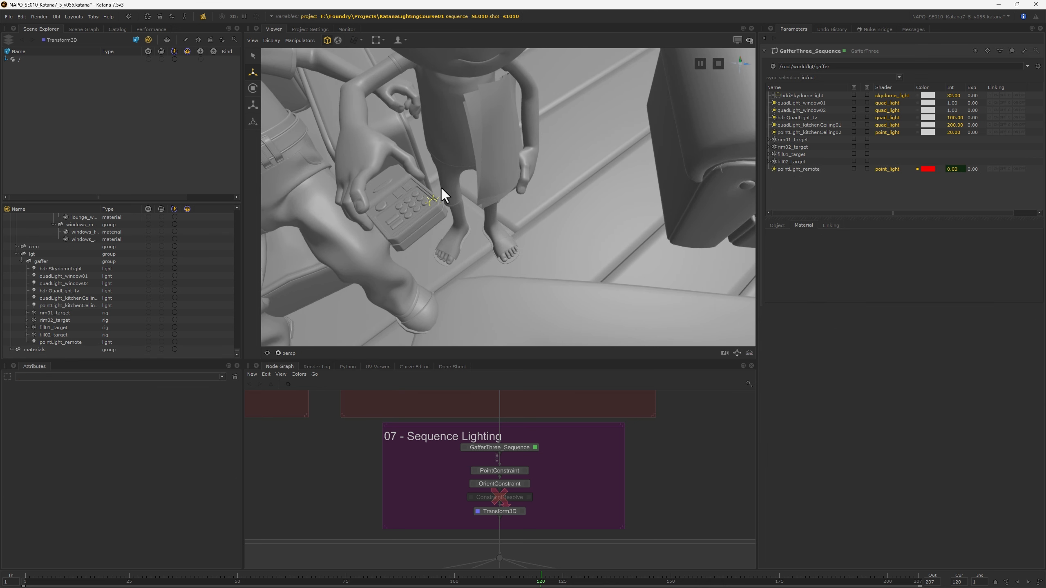
left_click(432, 202)
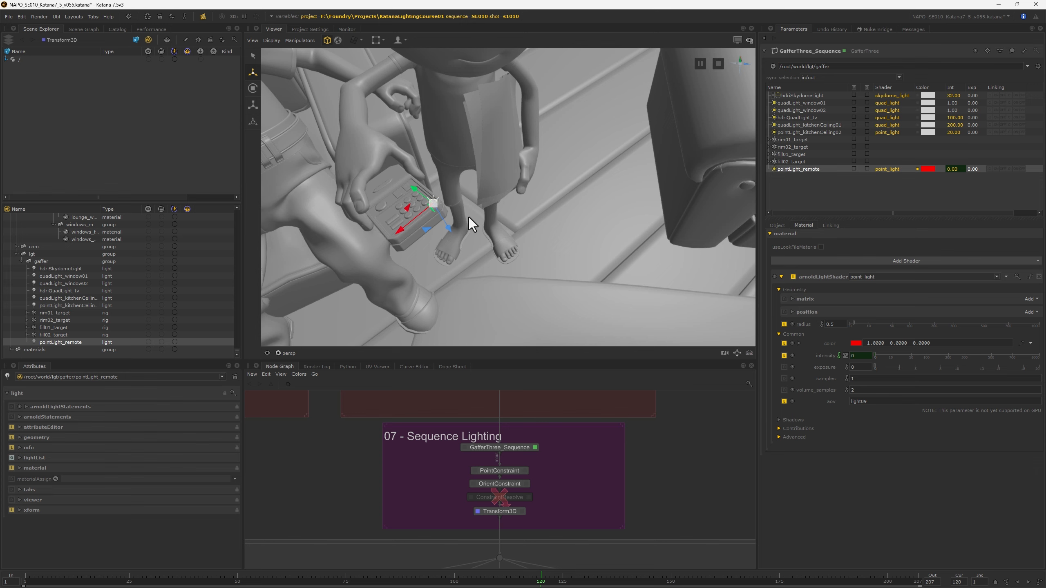
key("f")
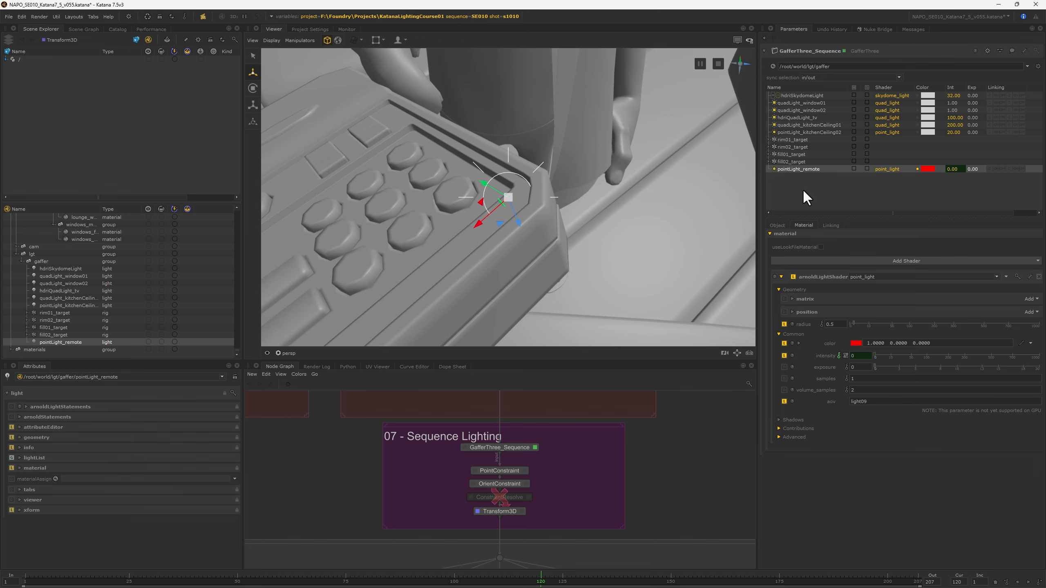
Try adding a light filter under pointLight_remote, remove it again, and reselect the point light.
left_click(810, 169)
key("ctrl+f")
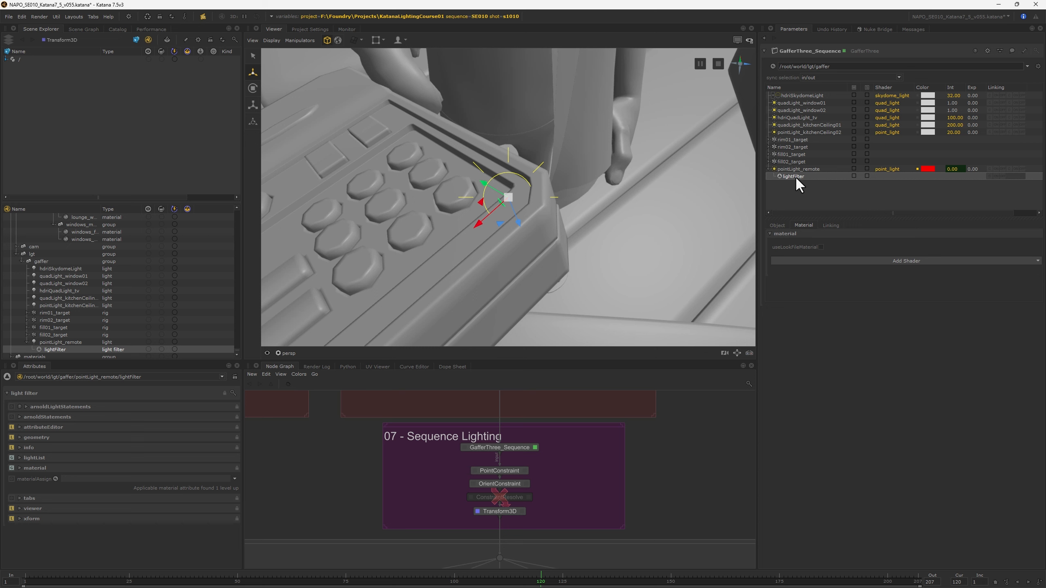
key("Delete")
left_click(509, 190)
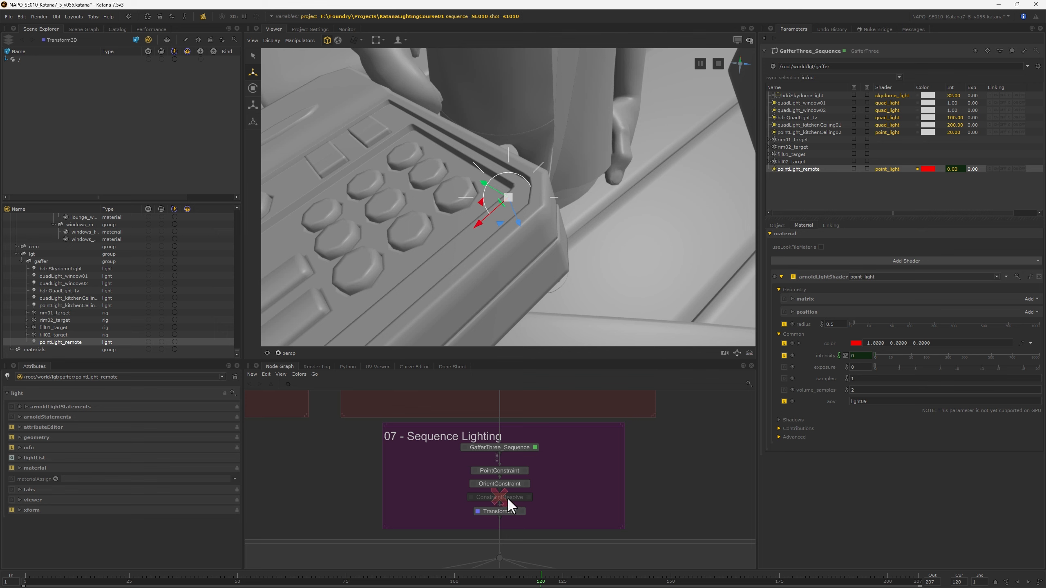
Enable the ConstraintResolve node and view the scene from the full_scene render node in the Passes group.
key("d")
left_click(532, 498)
left_click(528, 497)
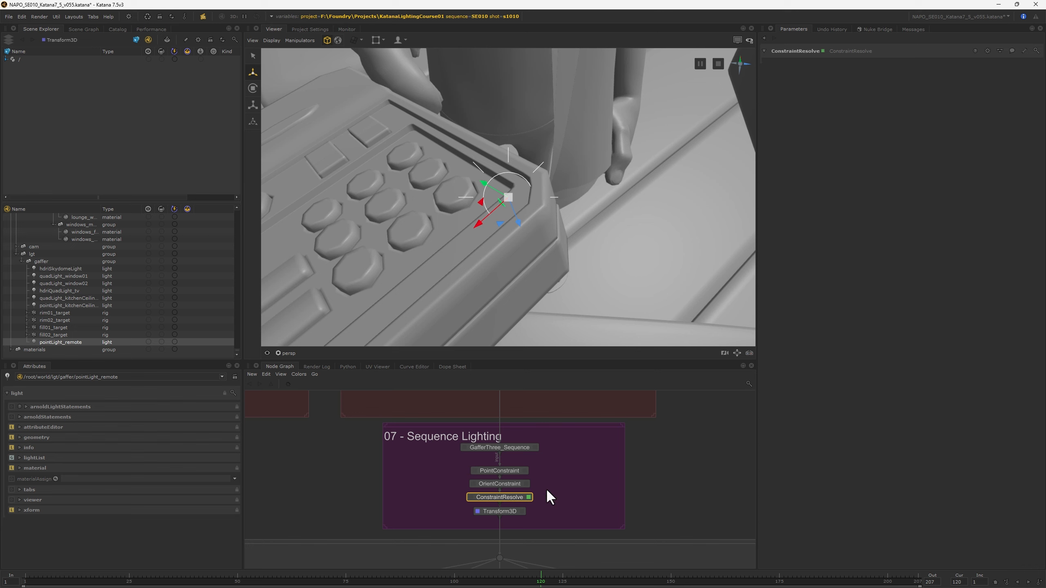
left_click(385, 485)
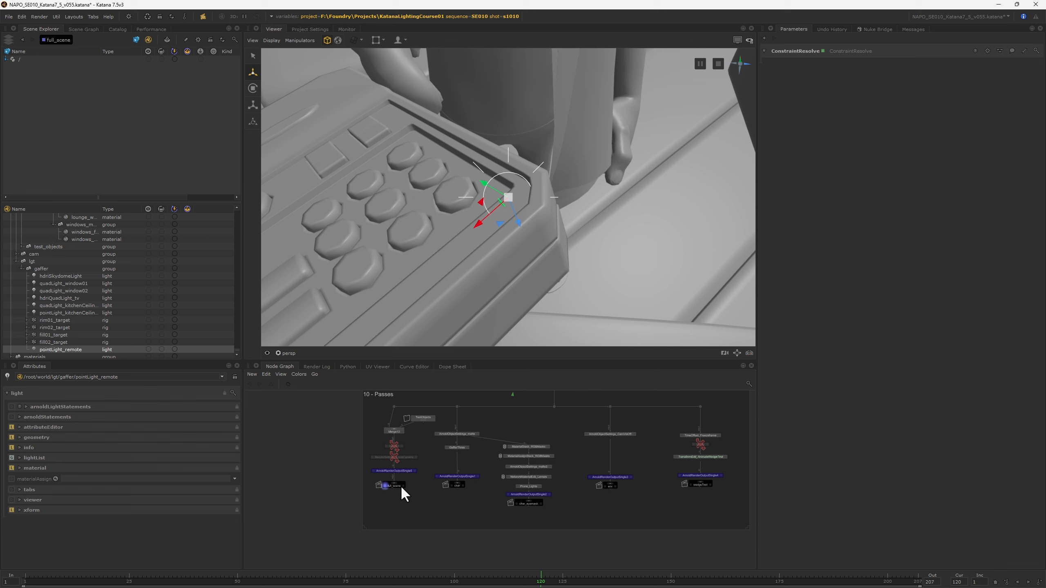
Review the Transform3D node's parameters in the Sequence Lighting group and select the ConstraintResolve node above it.
middle_click_drag(569, 422, 561, 485)
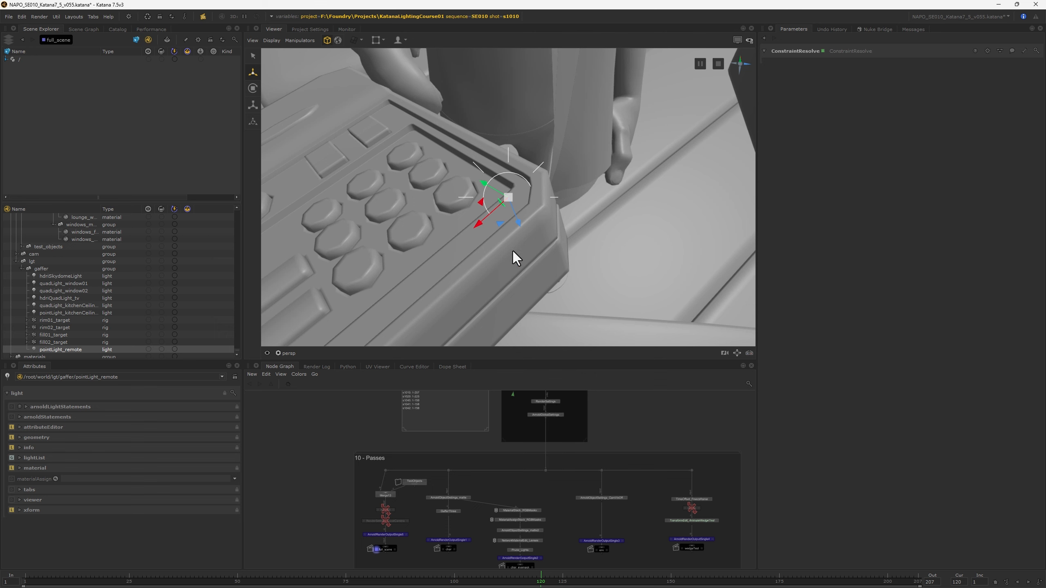
middle_click_drag(573, 399, 557, 498)
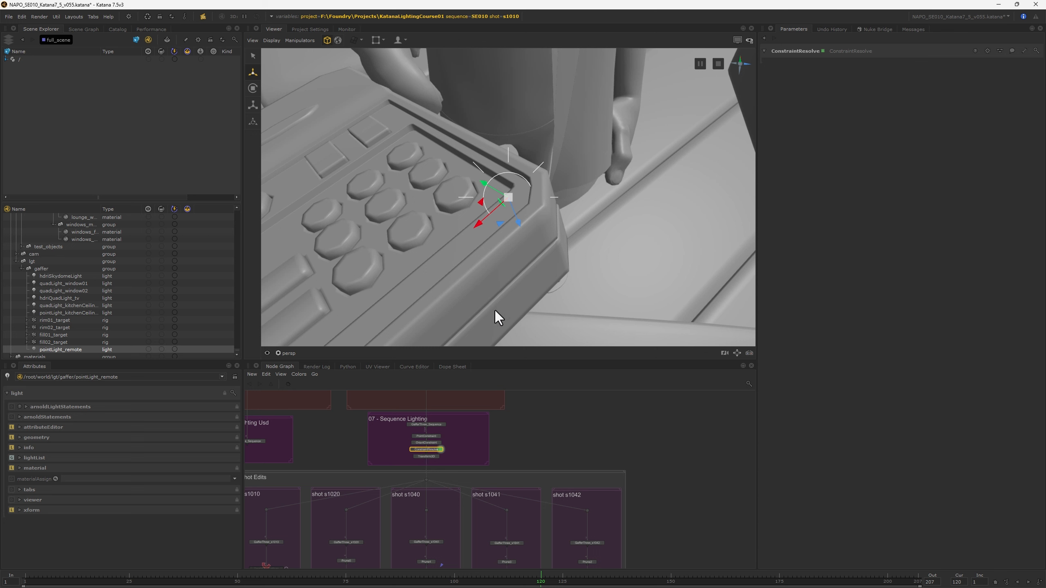
scroll(454, 444, "up", 5)
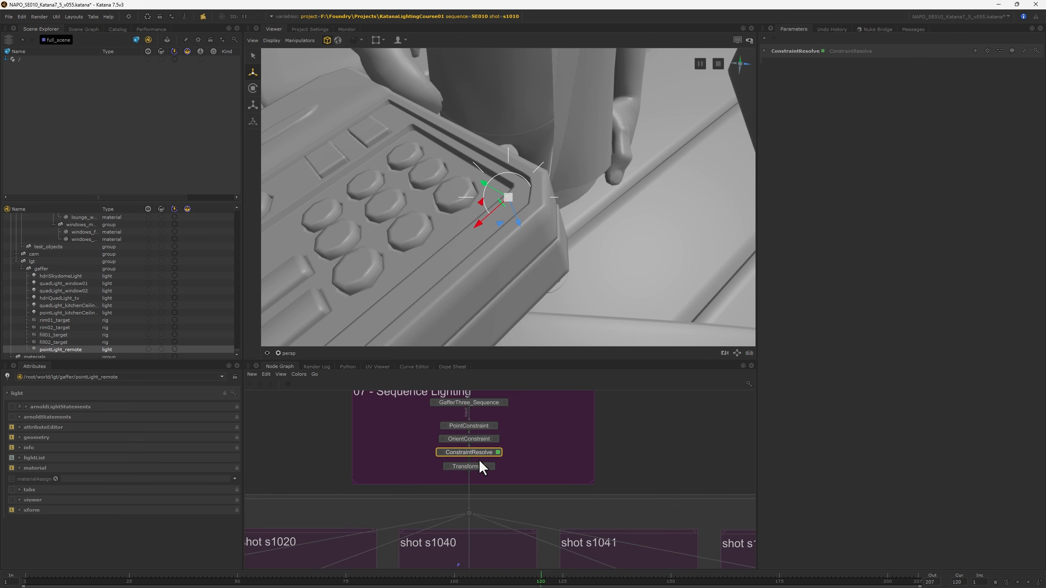
left_click(484, 466)
left_click(490, 466)
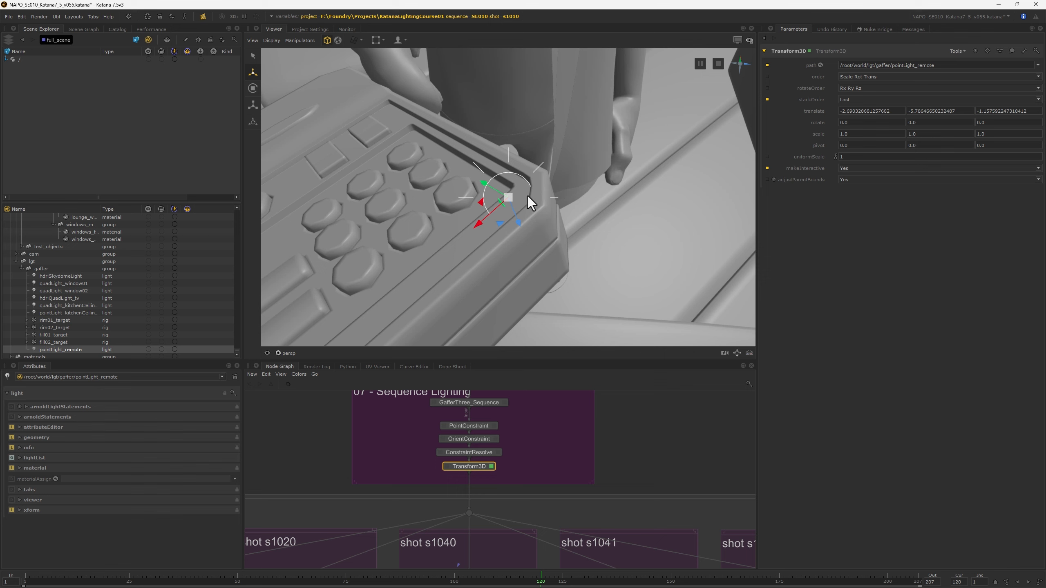
left_click(475, 453)
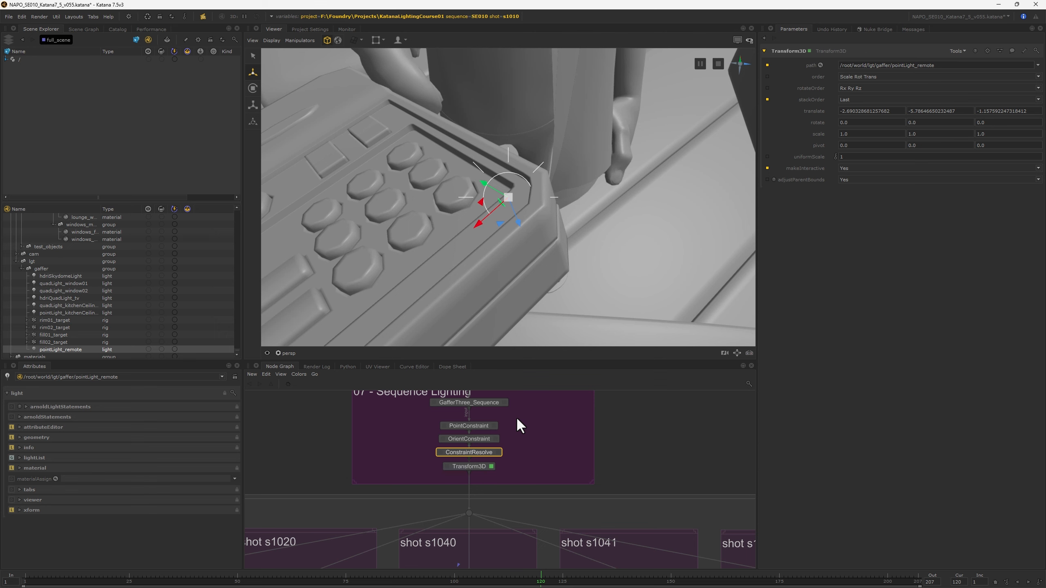
Add an Arnold Spot Light in GafferThree_Sequence and place it above the characters at about -289, 142.5, 0.
left_click(505, 403)
right_click(793, 183)
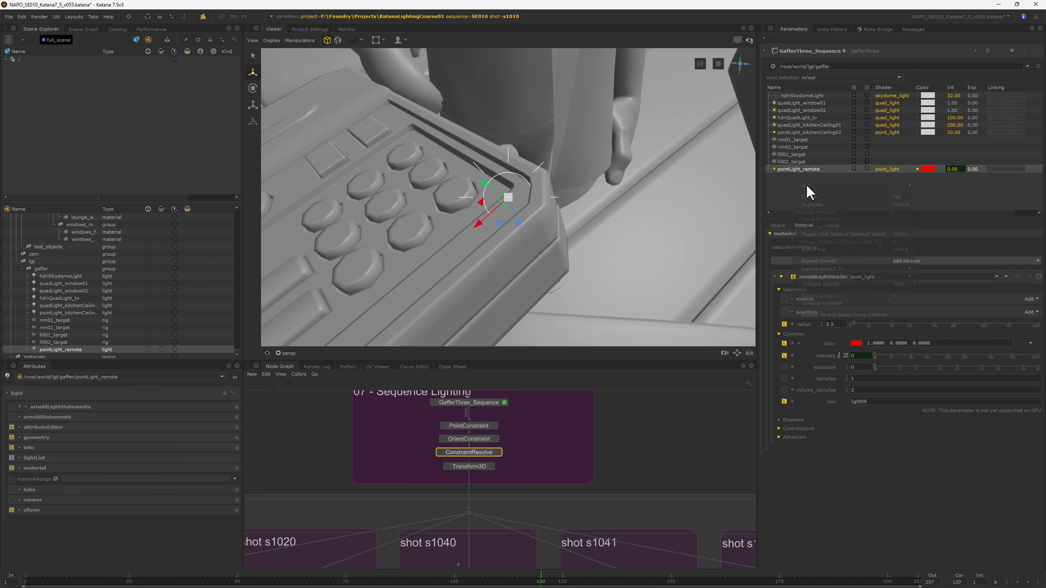
mouse_move(806, 185)
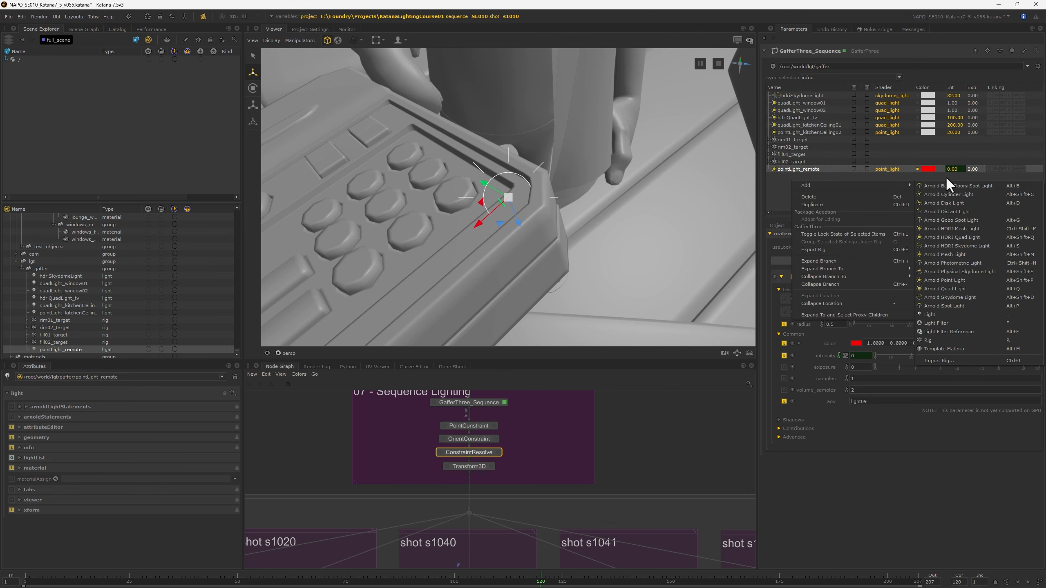
left_click(939, 305)
mouse_move(485, 221)
left_mouse_down("alt")
mouse_move(420, 206)
mouse_move(443, 231)
mouse_move(468, 216)
left_mouse_up("alt")
key("w")
scroll(468, 216, "up", 5)
left_click_drag(412, 261, 531, 218, "alt")
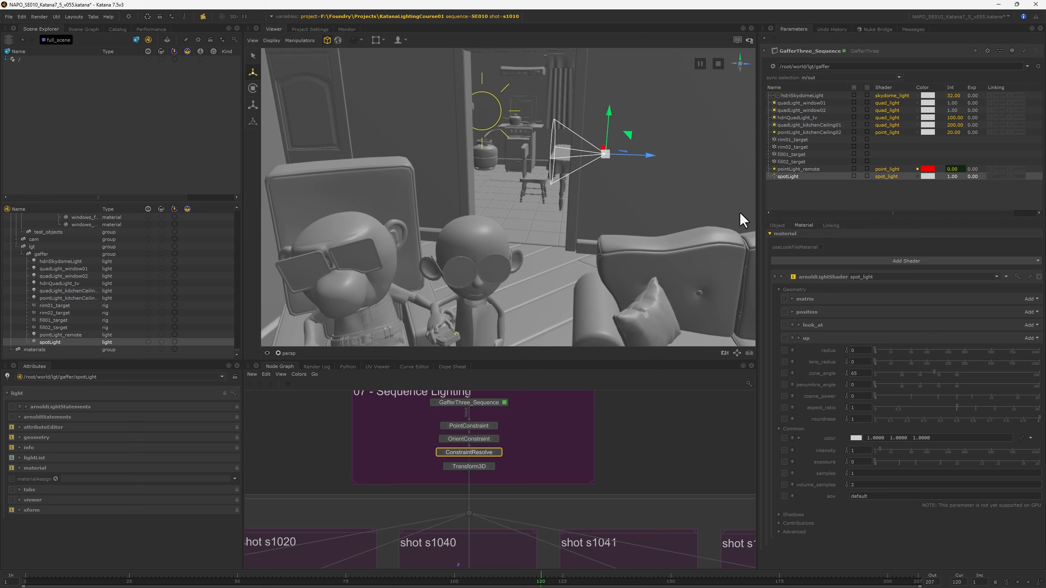
Enable the spot light's aim constraint and set its target path to the smaller character's char_joao_Body_Mesh.
left_click(776, 226)
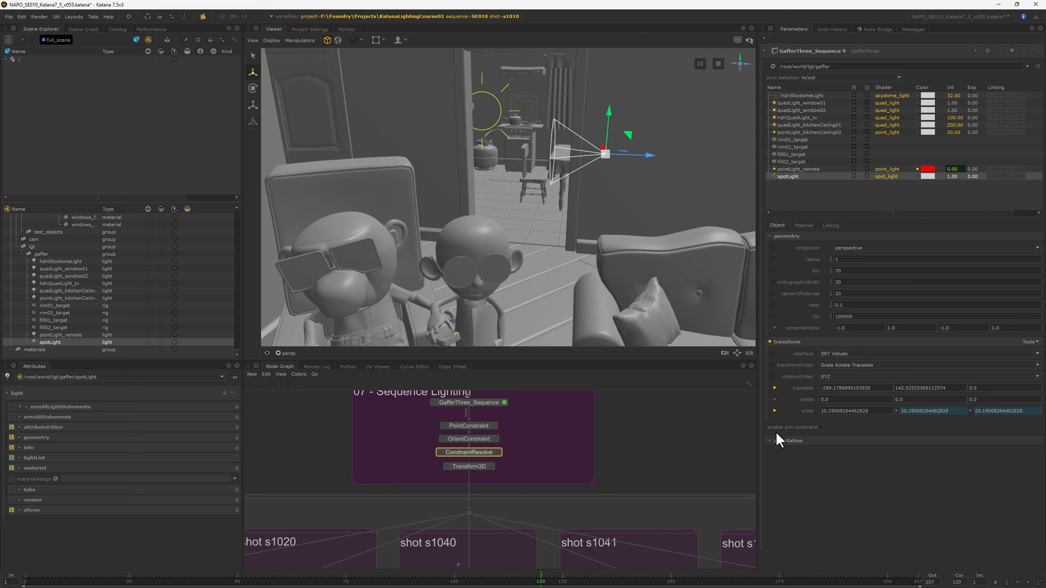
left_click(821, 427)
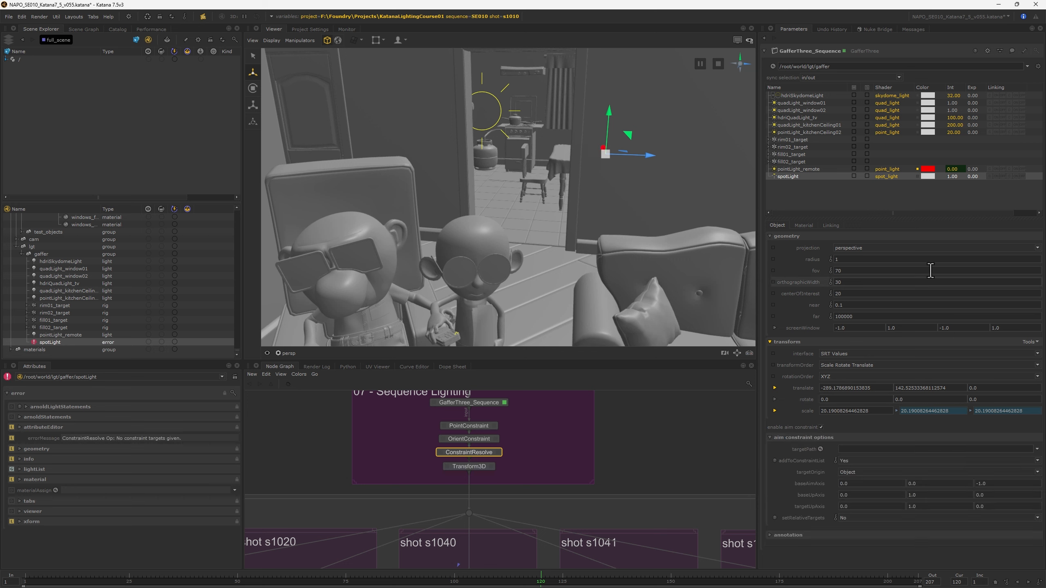
left_click(476, 238)
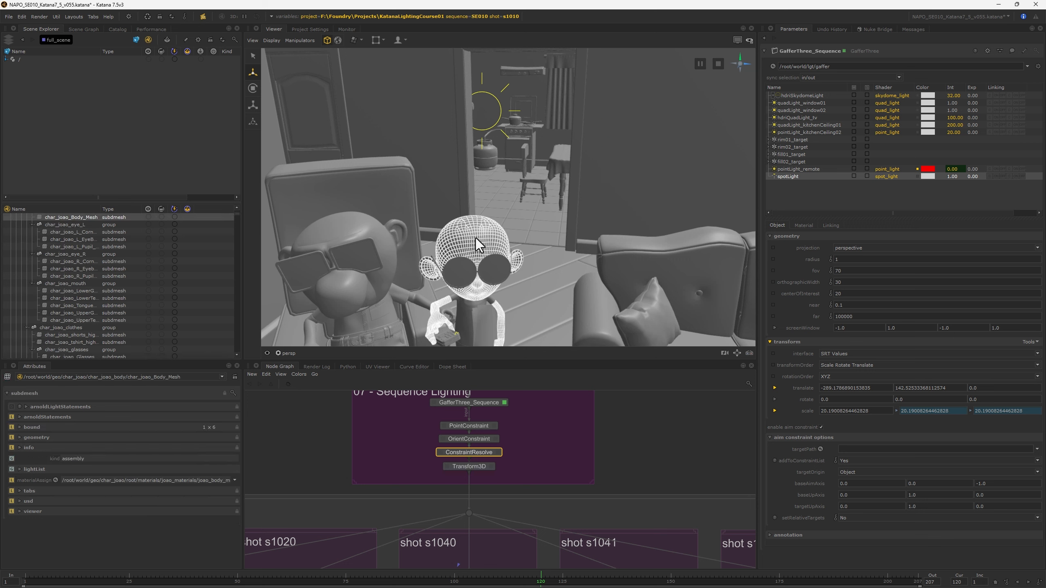
left_click_drag(71, 217, 873, 452)
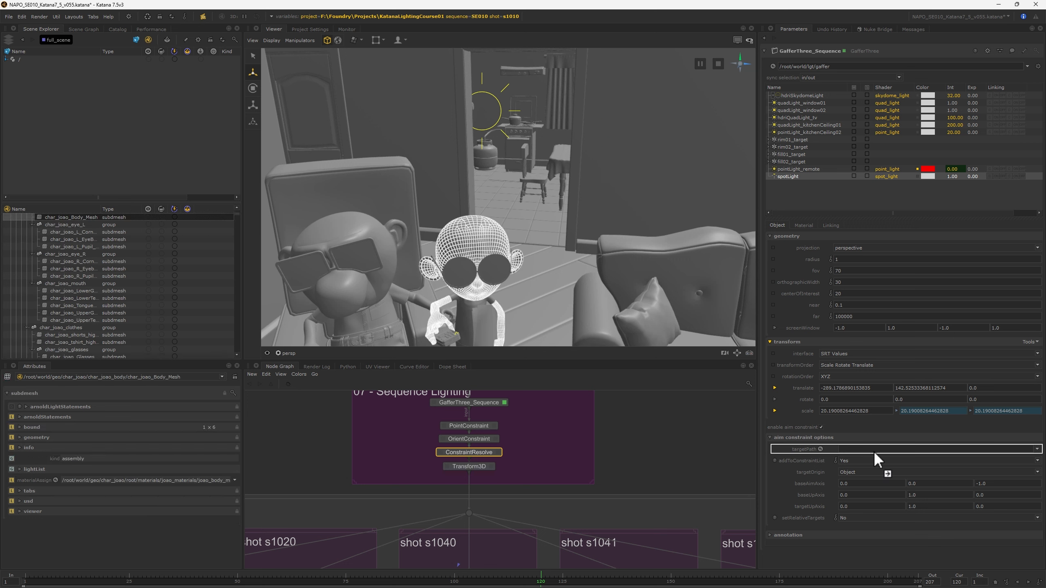
scroll(626, 221, "down", 3)
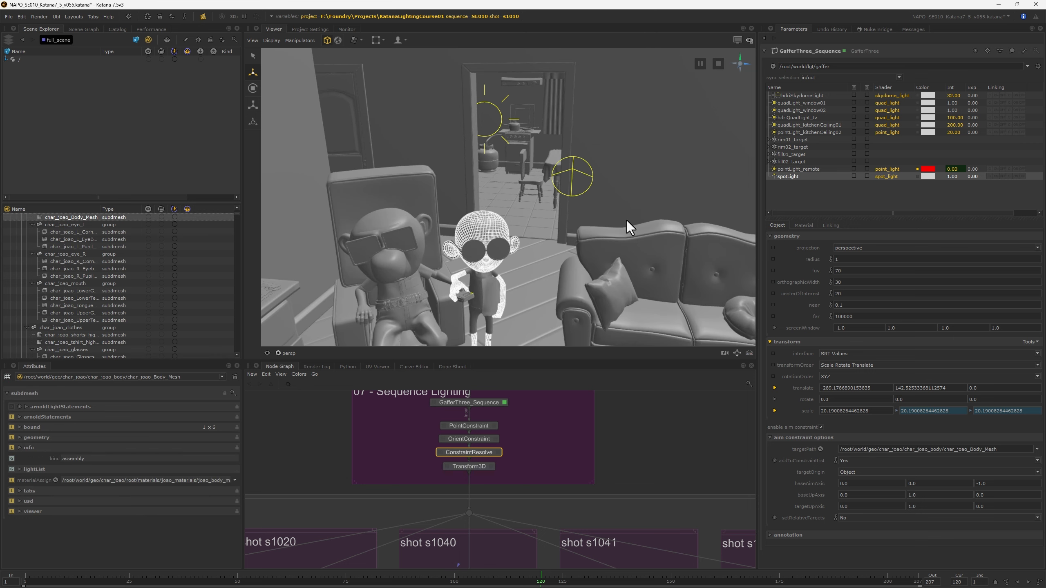
Set the target origin of the spot light's aim constraint to Face Bounding Box.
mouse_move(572, 239)
left_mouse_down("alt")
mouse_move(599, 248)
mouse_move(564, 219)
left_mouse_up("alt")
left_click(853, 472)
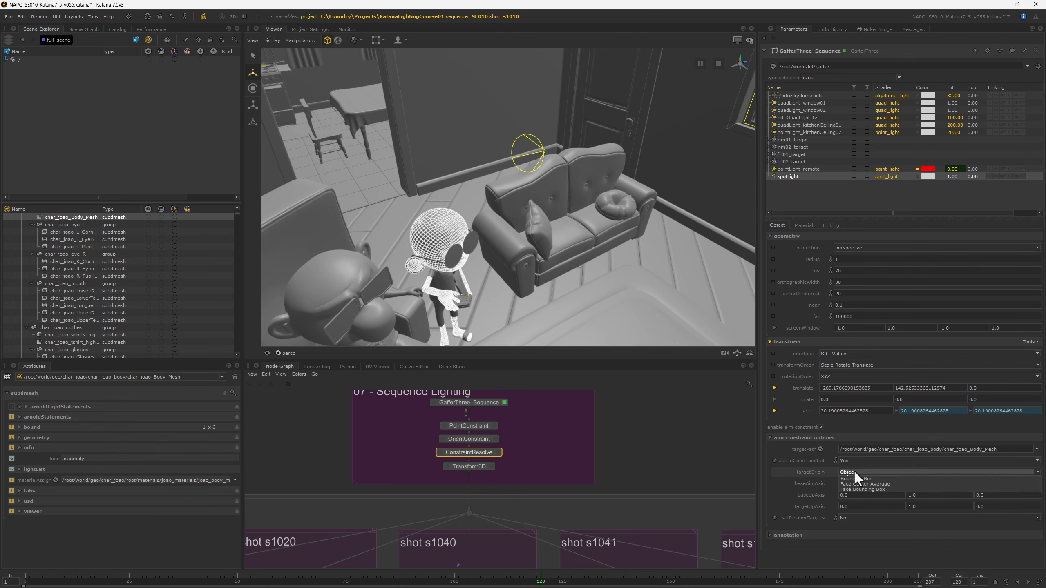
left_click(853, 493)
Check how the spot light aims at the smaller character at frames 63 and 1.
left_click_drag(528, 263, 562, 168, "alt")
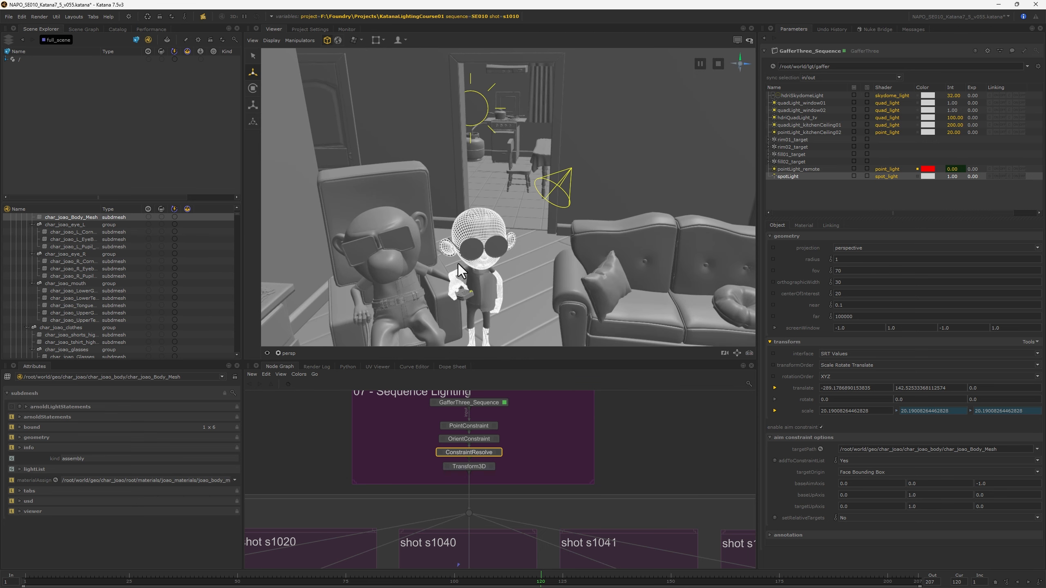
left_click(293, 580)
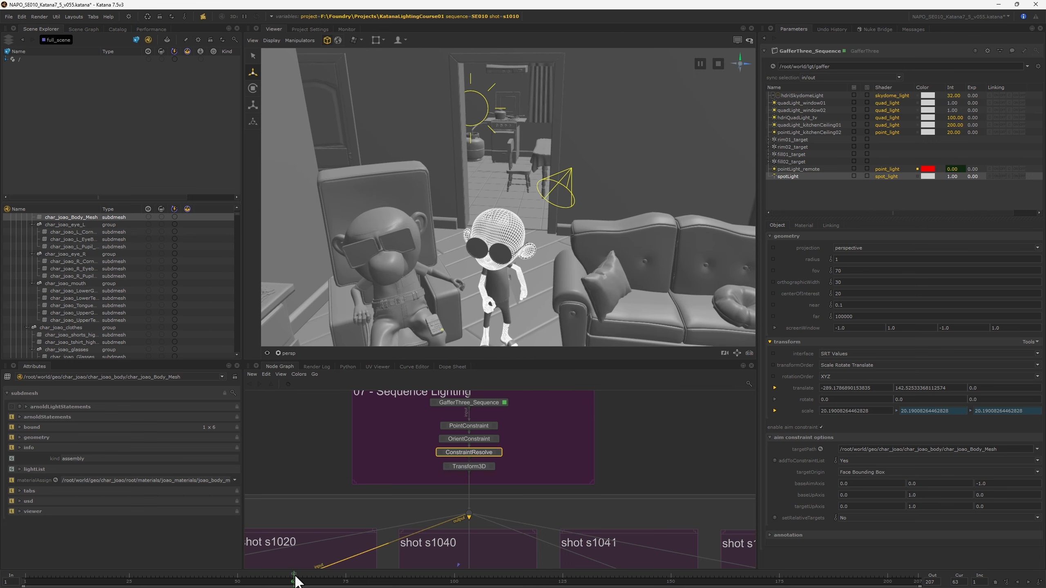
left_click_drag(187, 581, 24, 581)
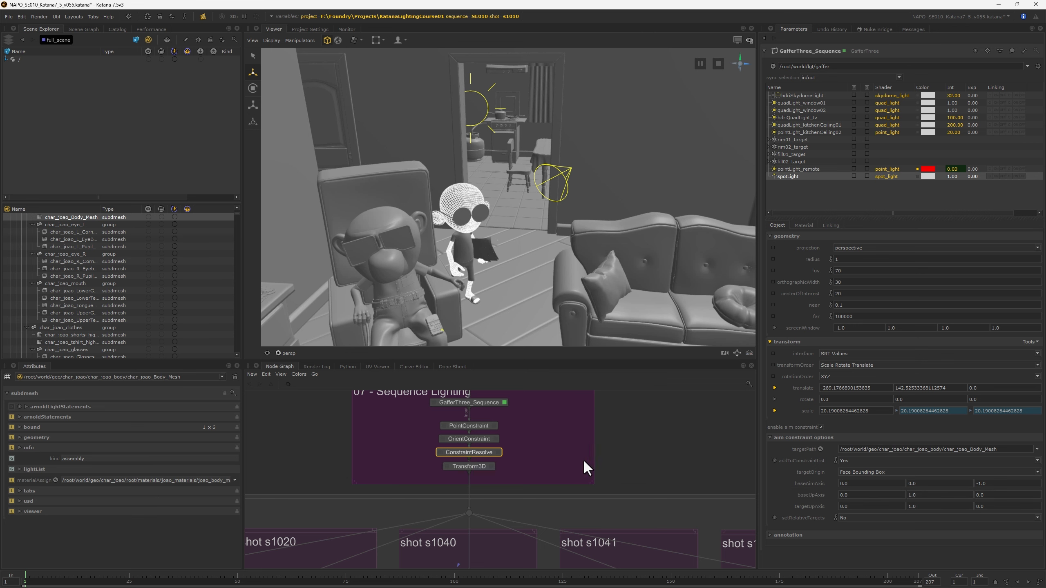
Review the PointConstraint and OrientConstraint parameters, and select the remote's point light in the viewer.
left_click(532, 431)
left_click(494, 426)
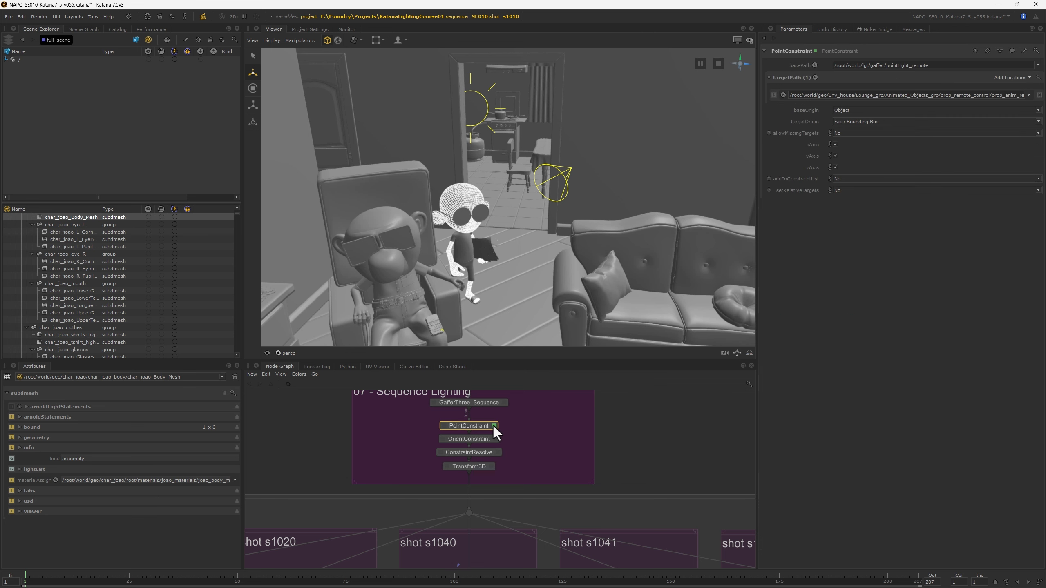
left_click(496, 440)
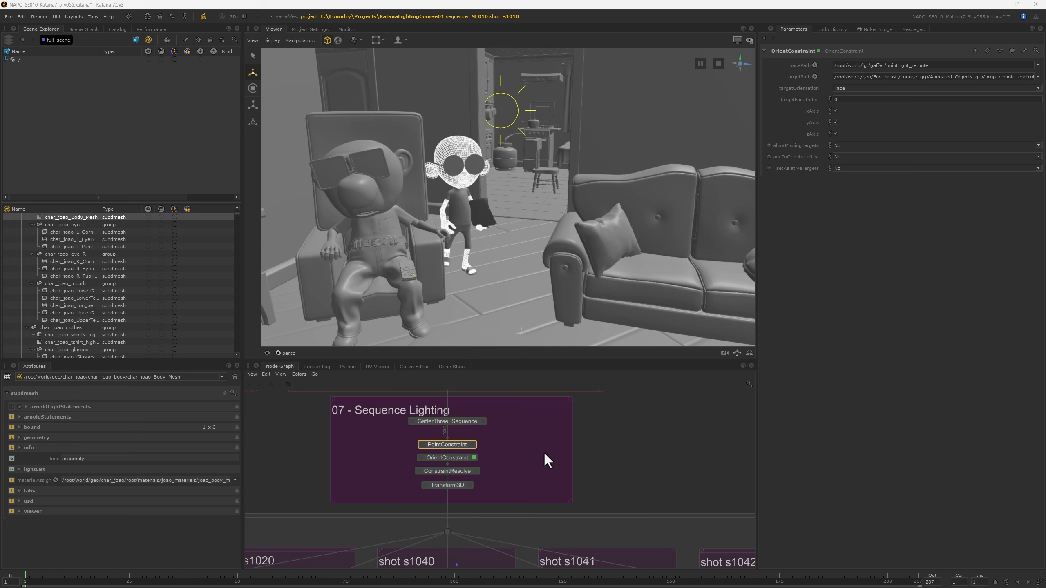
left_click(416, 278)
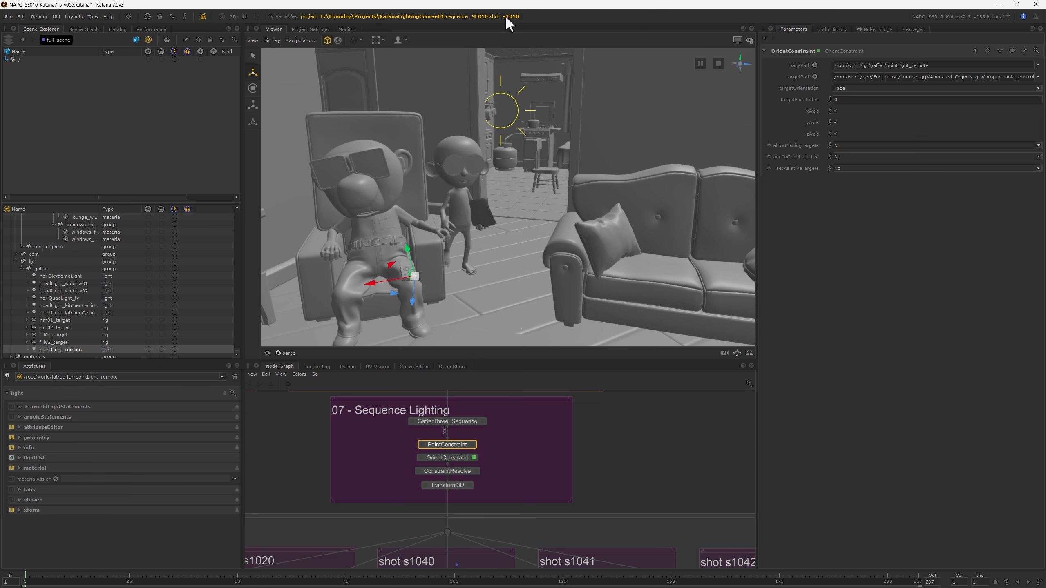
Open the GafferThree_s1020 and GafferThree_s1042 nodes in the Shot Edits group and examine their light lists for pointLight_remote.
middle_click_drag(526, 539, 621, 417)
scroll(436, 483, "down", 3)
middle_click_drag(437, 482, 451, 478)
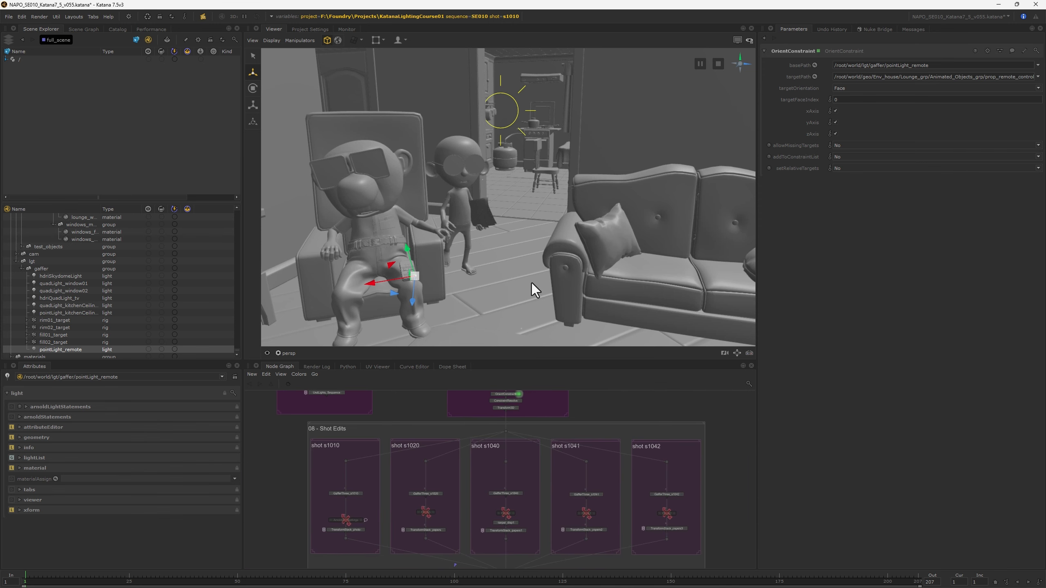
scroll(432, 480, "up", 3)
middle_click_drag(440, 498, 467, 477)
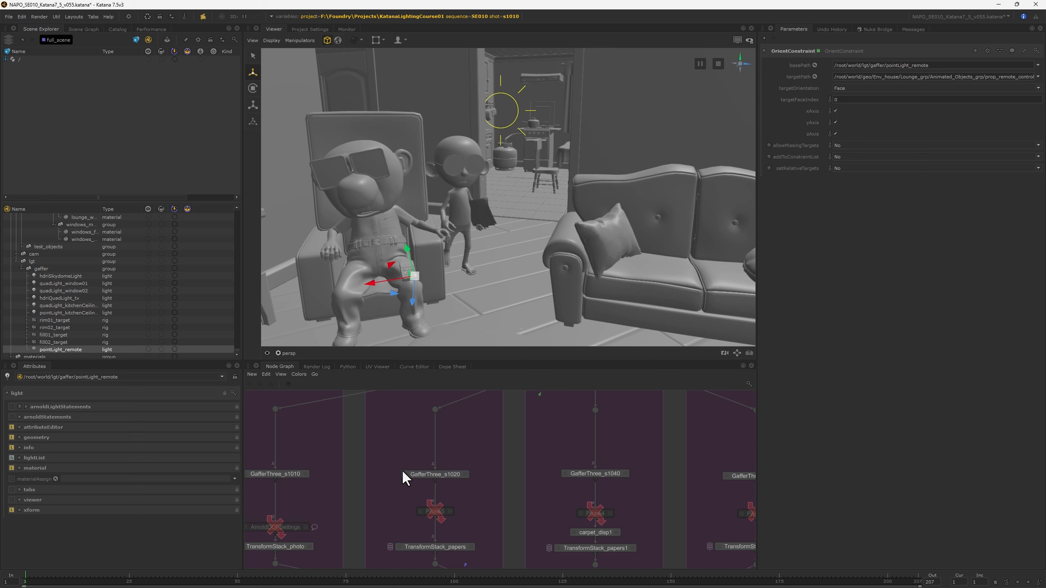
left_click(466, 475)
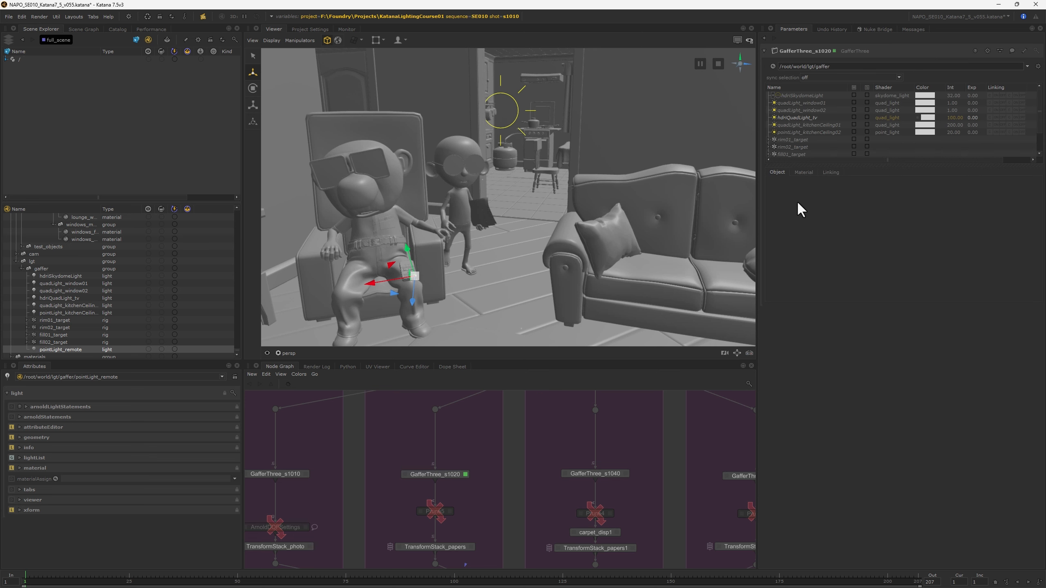
left_click_drag(833, 166, 840, 234)
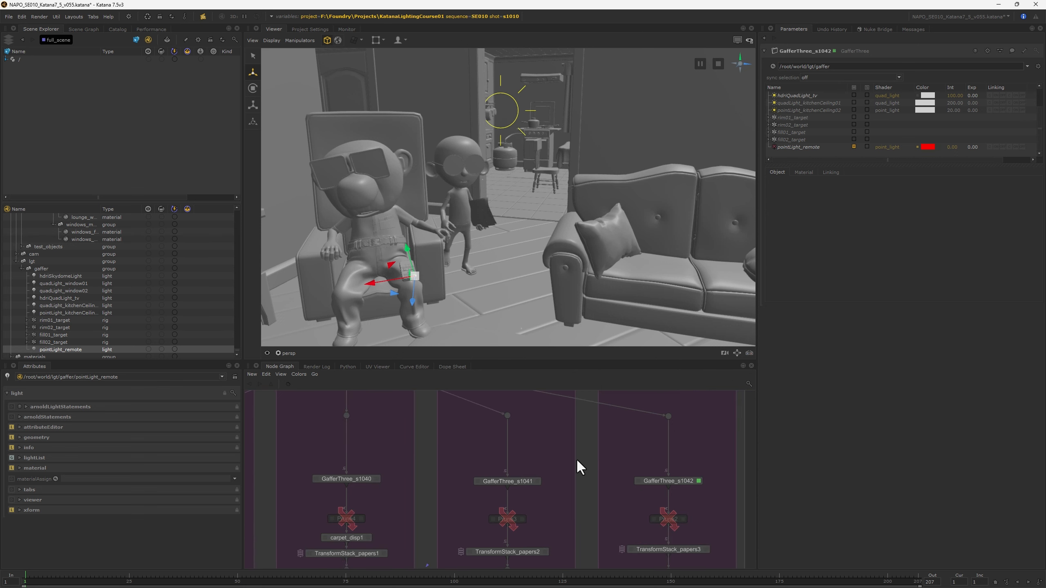
Clear the active interactive render filters, including HD_half, and activate HD_quarter for a smaller render resolution.
scroll(578, 462, "down", 4)
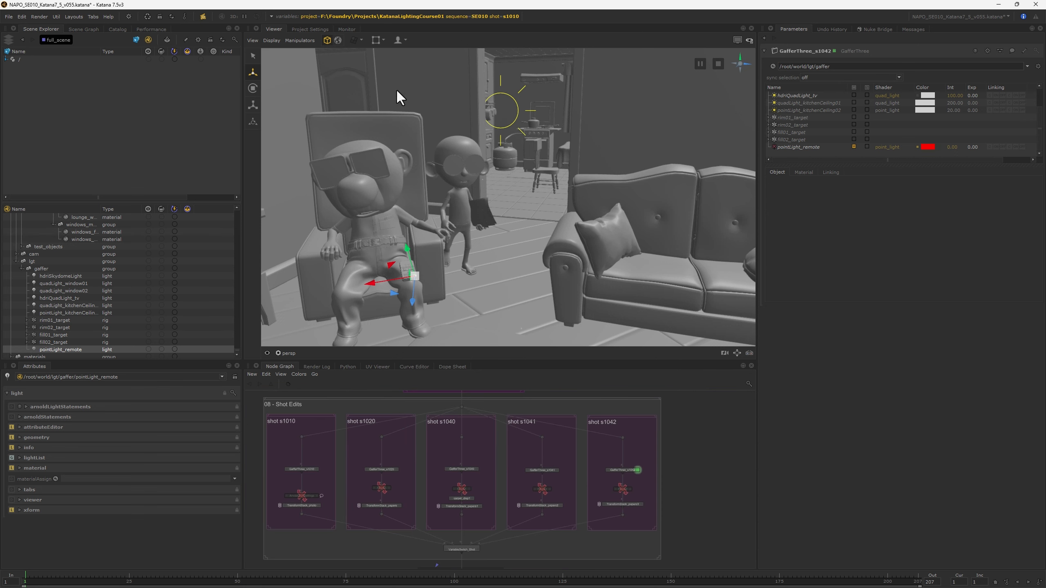
left_click(203, 17)
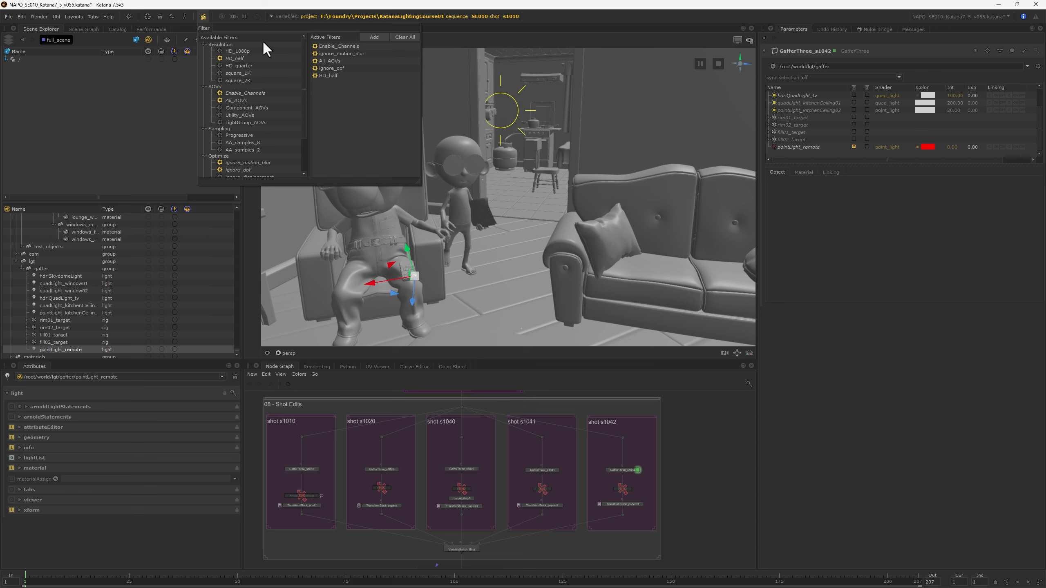
left_click(327, 75)
left_click(405, 37)
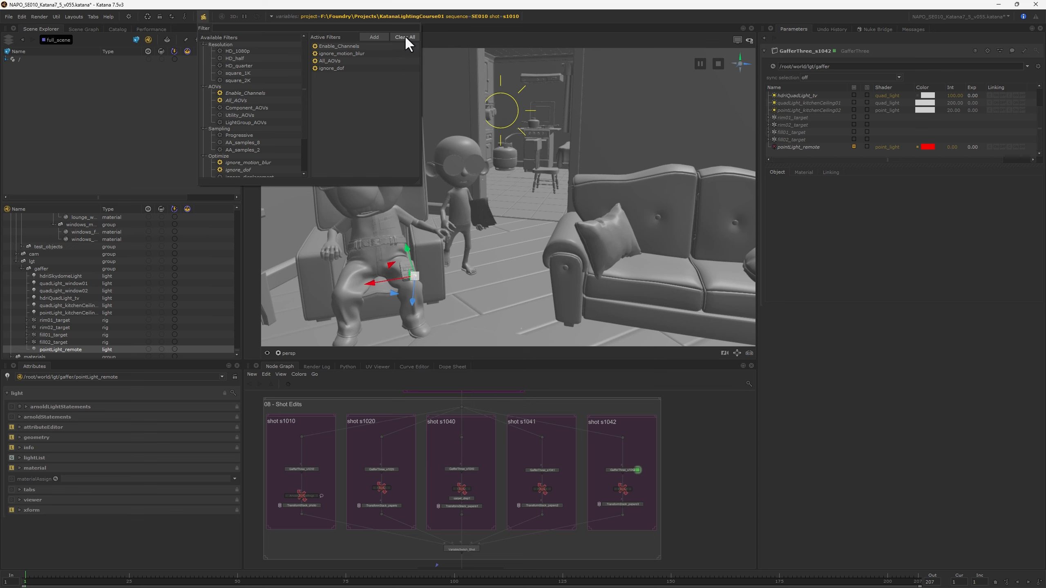
double_click(239, 65)
scroll(233, 139, "down", 2)
double_click(239, 108)
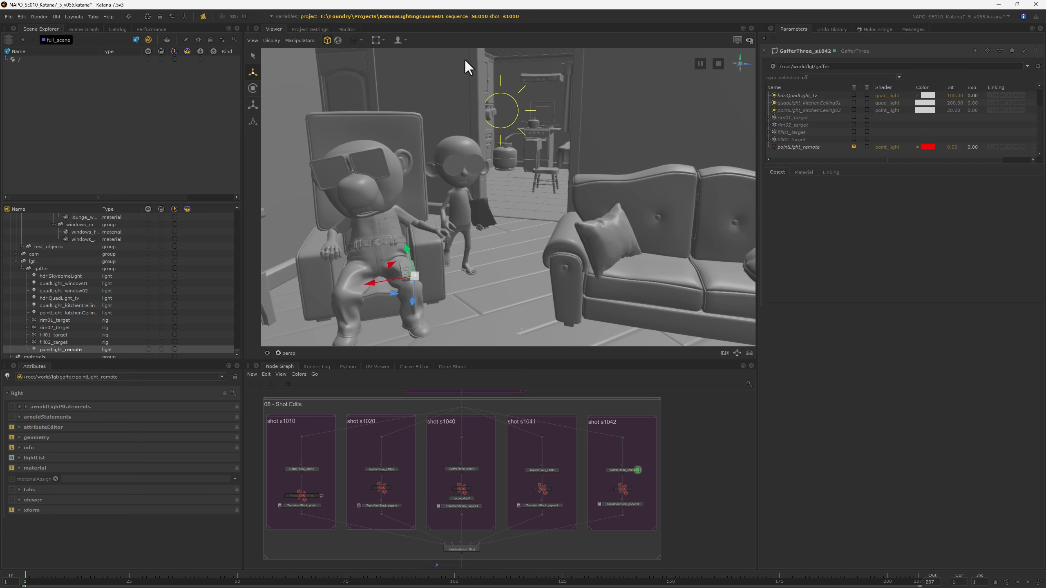
Set up multiple renders of all shots with only the full_scene render node enabled, sent to the local machine.
middle_click_drag(461, 561, 513, 455)
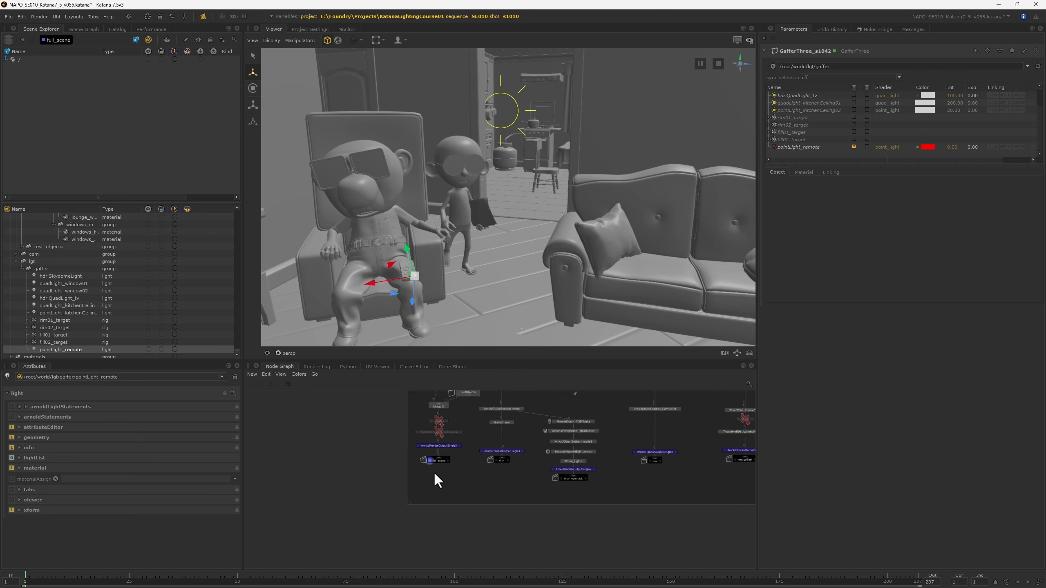
scroll(433, 471, "up", 4)
left_click(435, 463)
left_click(146, 16)
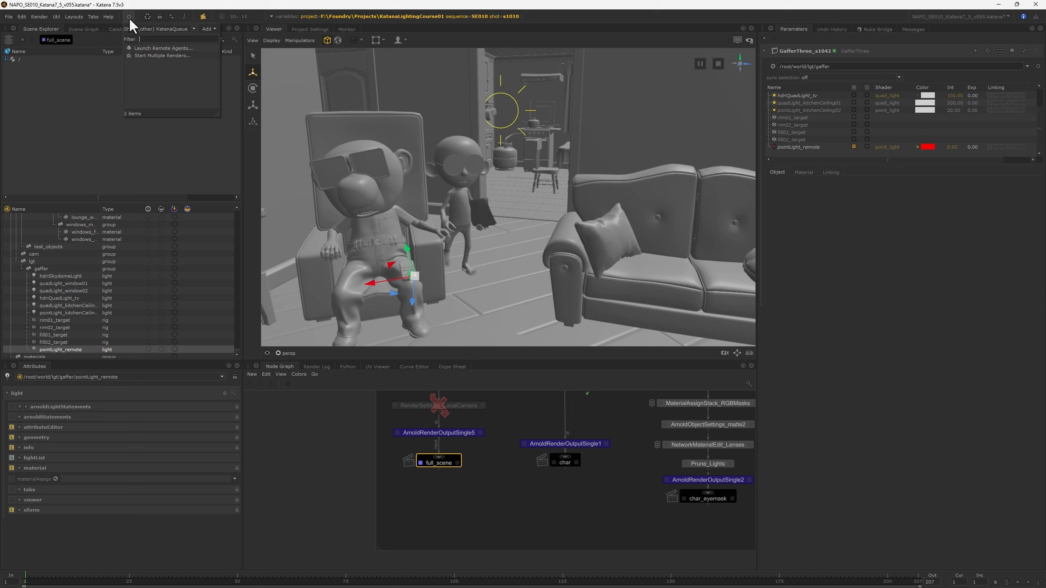
left_click(149, 55)
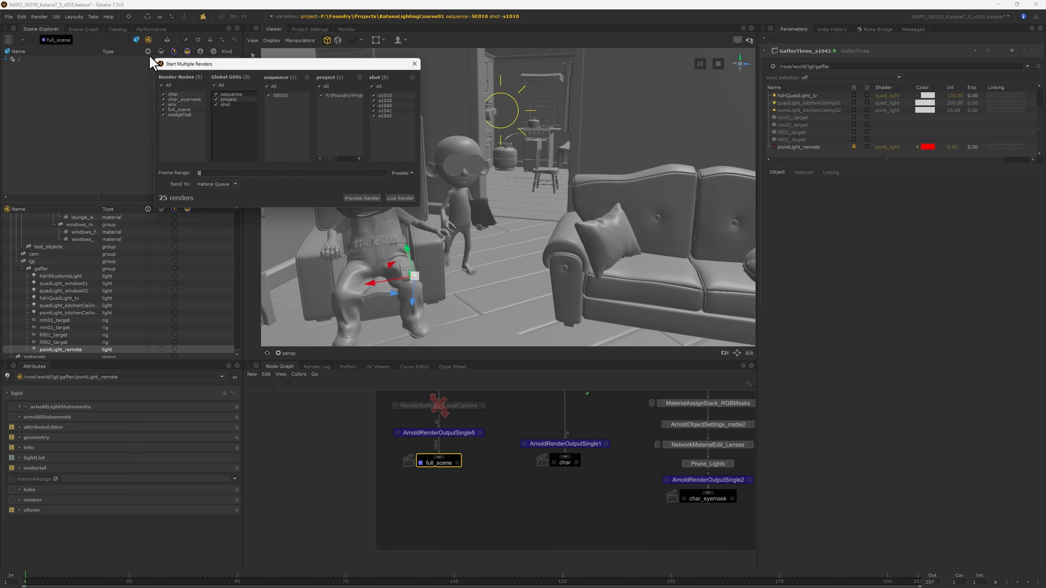
left_click(168, 93)
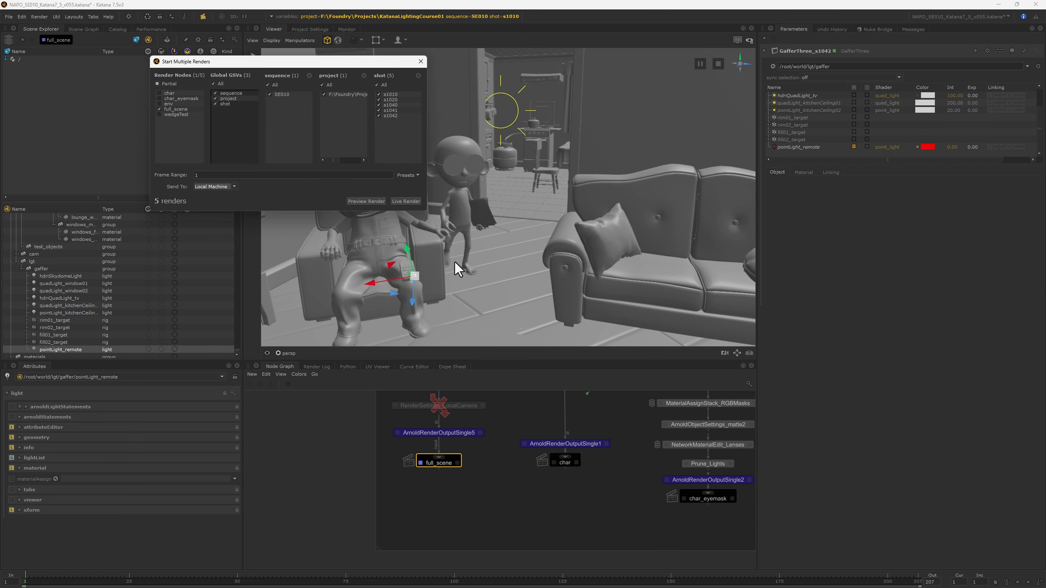
Examine pointLight_remote's material settings in GafferThree_s1042, and open the GafferThree_Sequence node.
left_click(800, 147)
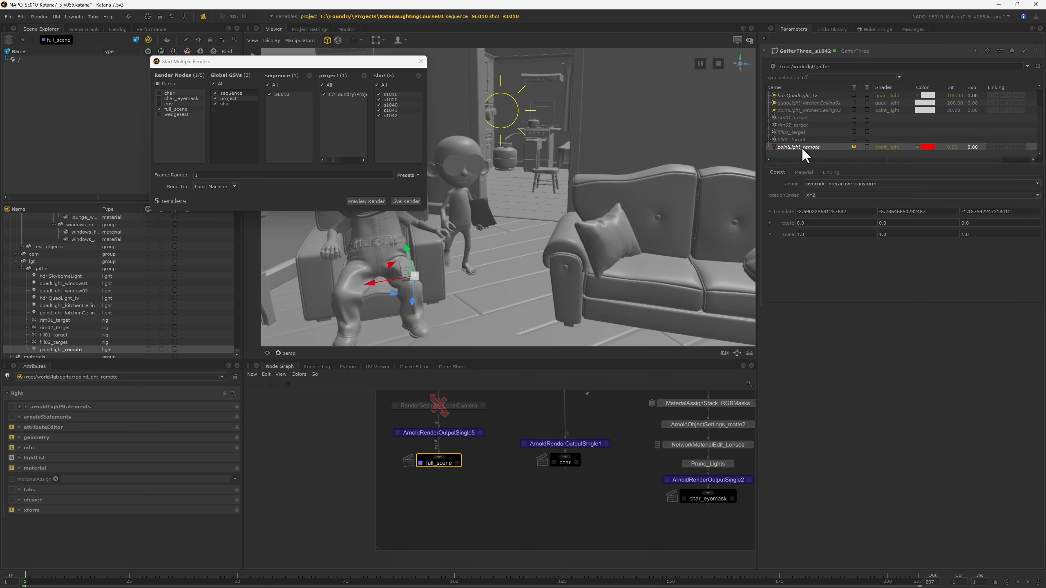
left_click(809, 170)
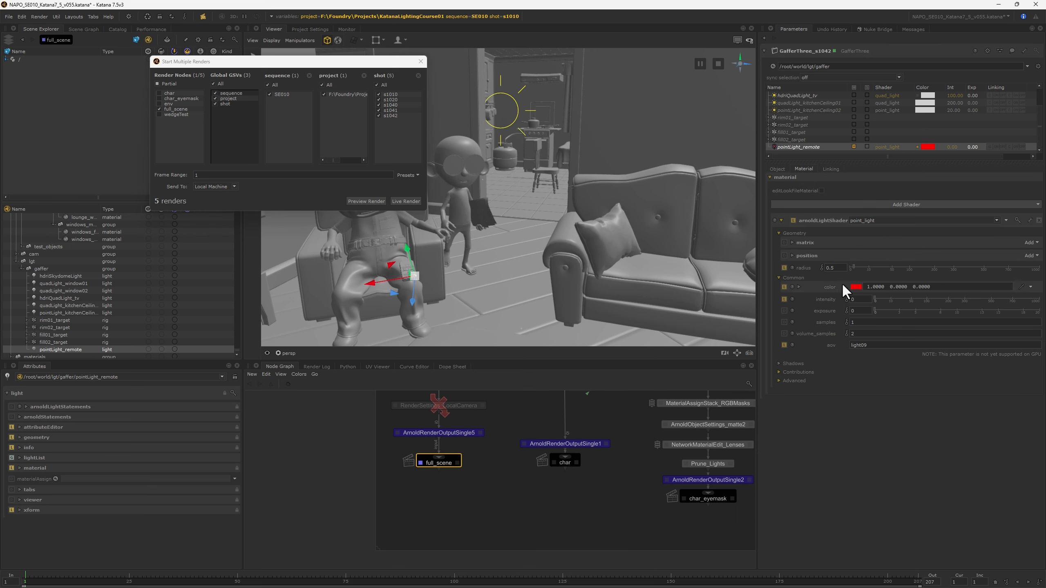
scroll(571, 552, "down", 5)
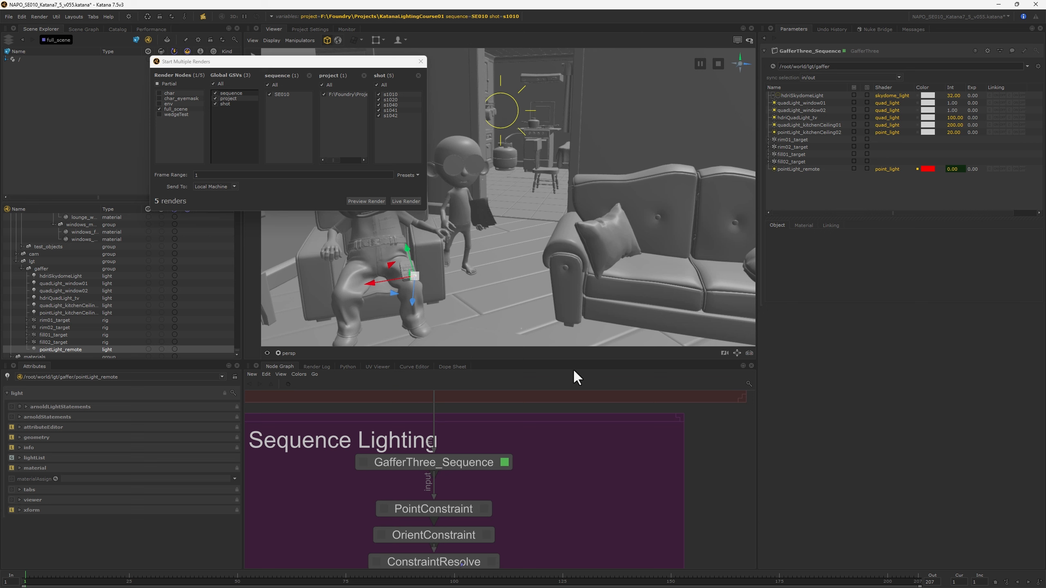
Inspect pointLight_remote's intensity keyframes in GafferThree_Sequence, comparing frame 139 with frame 137.
left_click(615, 579)
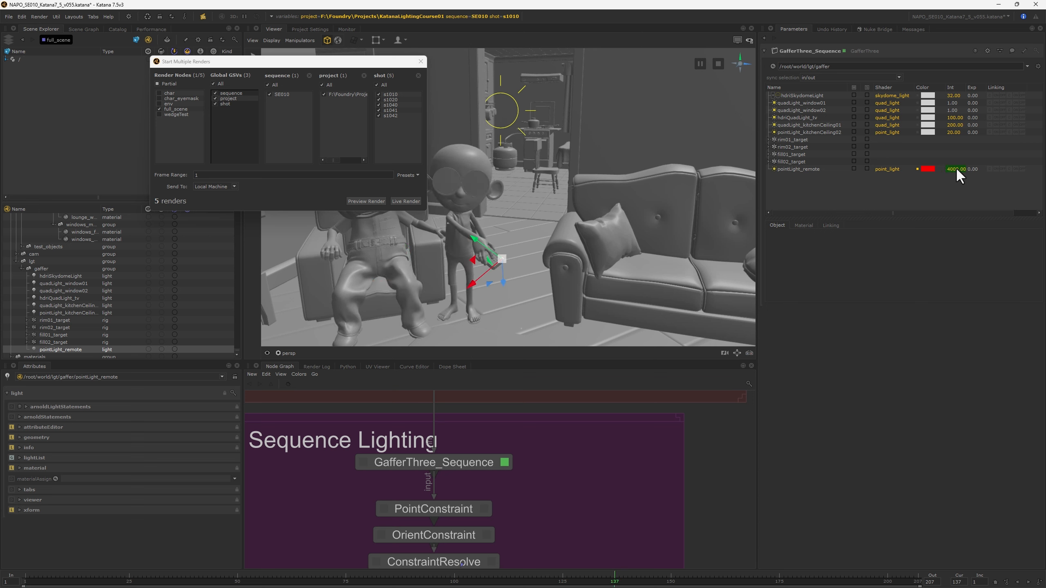
left_click(791, 168)
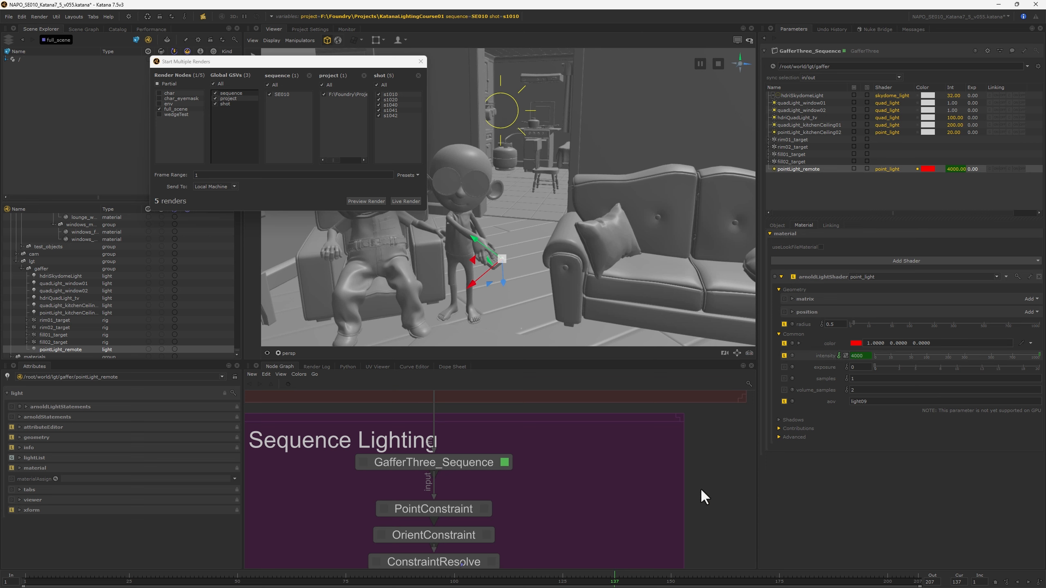
left_click(846, 355)
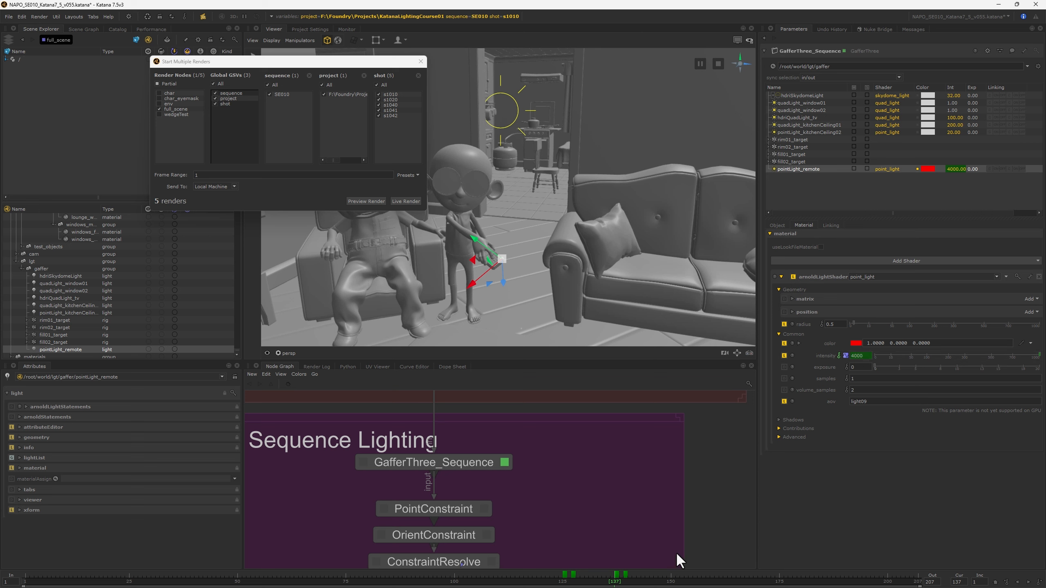
left_click(623, 582)
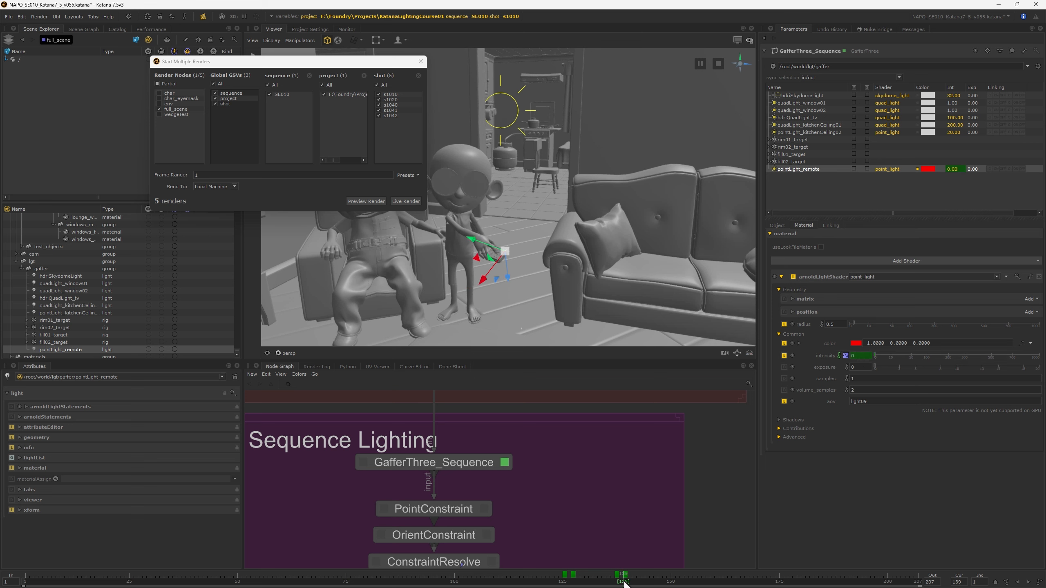
left_click(616, 583)
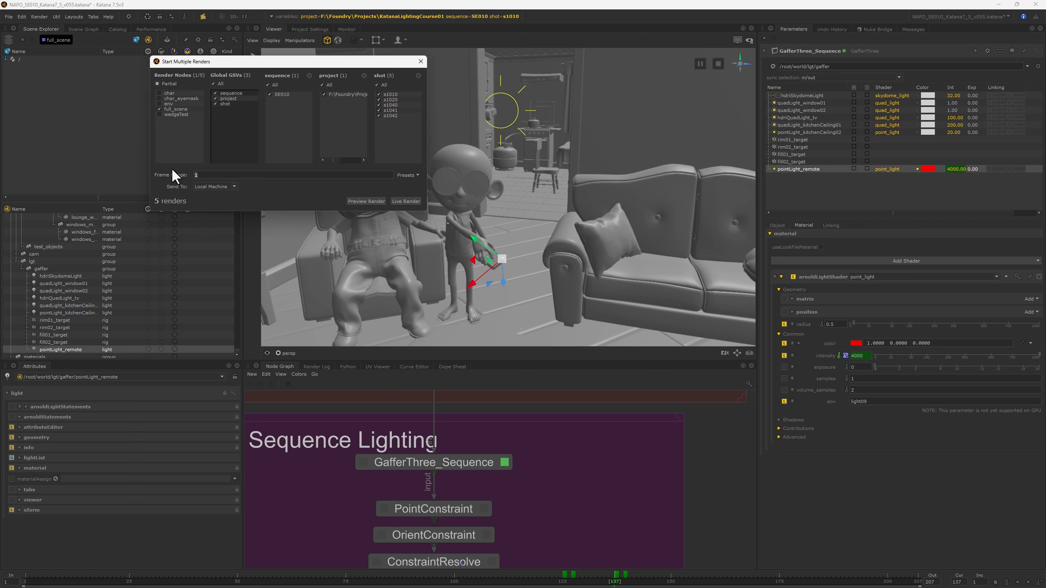
Set the frame range of the multiple renders to 137, start them as preview renders, and close the dialog.
left_click(381, 177)
type("37")
left_click(374, 201)
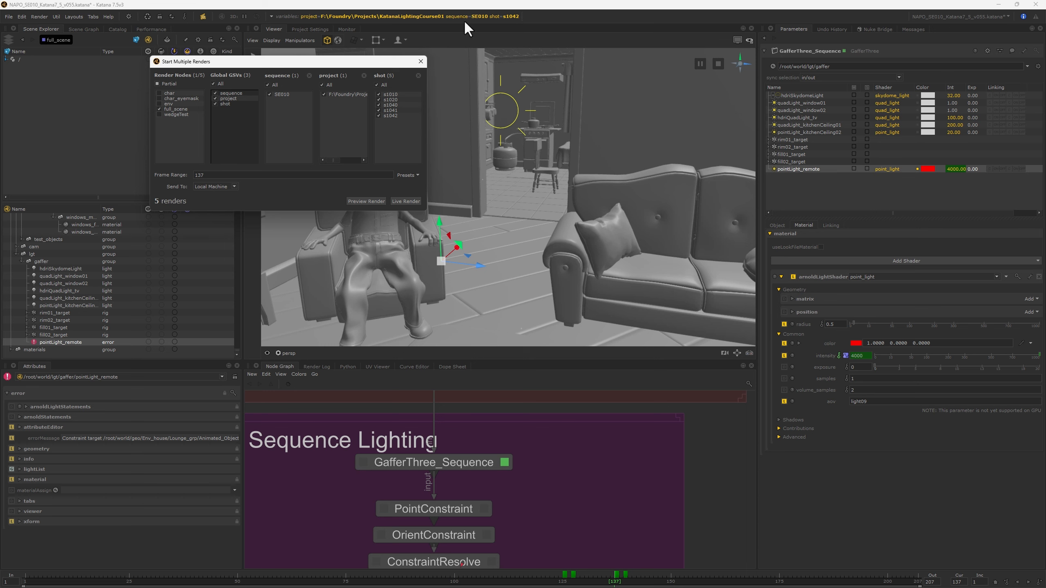
left_click(420, 61)
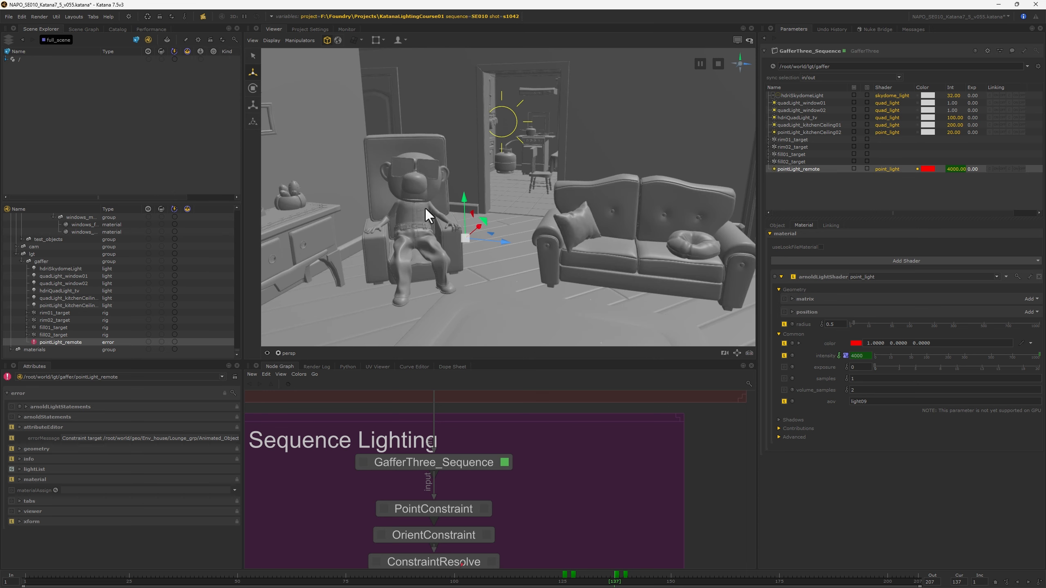
Check the remote light's location in the scene, and view the full_scene renders of shots s1020, s1040, s1041 and s1042 in the catalog.
left_click_drag(425, 208, 444, 247, "alt")
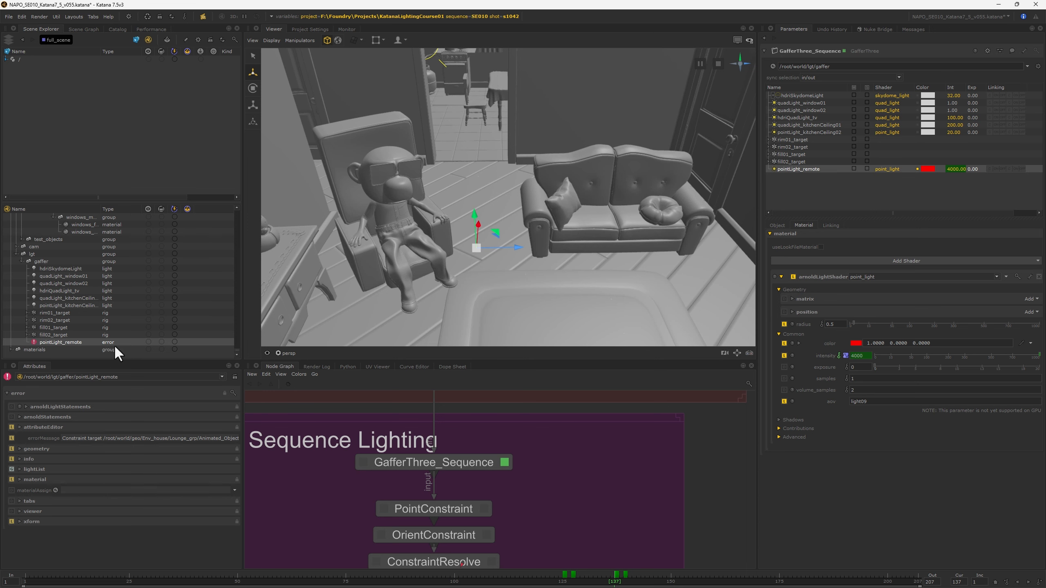
left_click(122, 31)
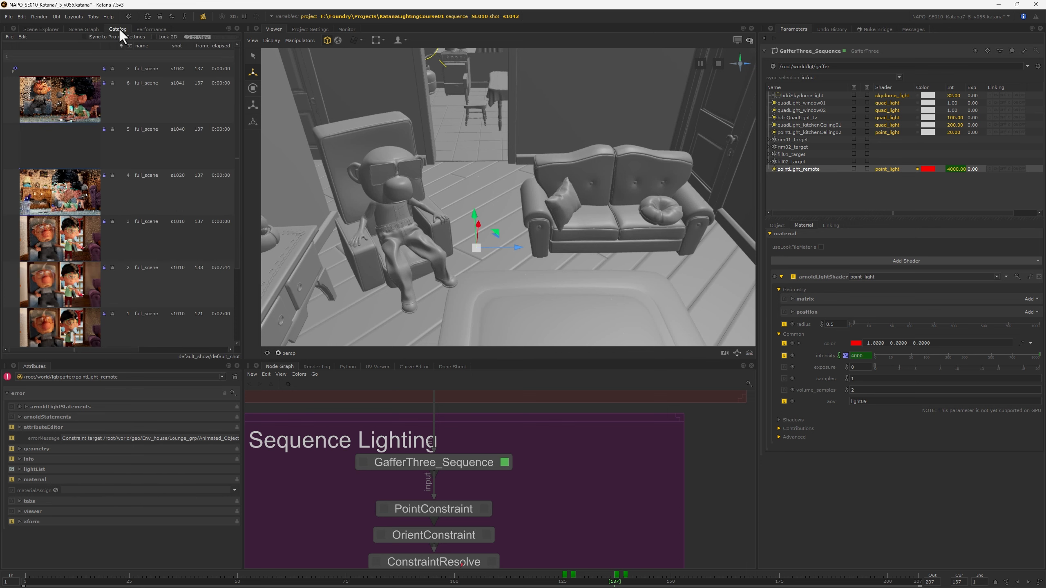
left_click(23, 199)
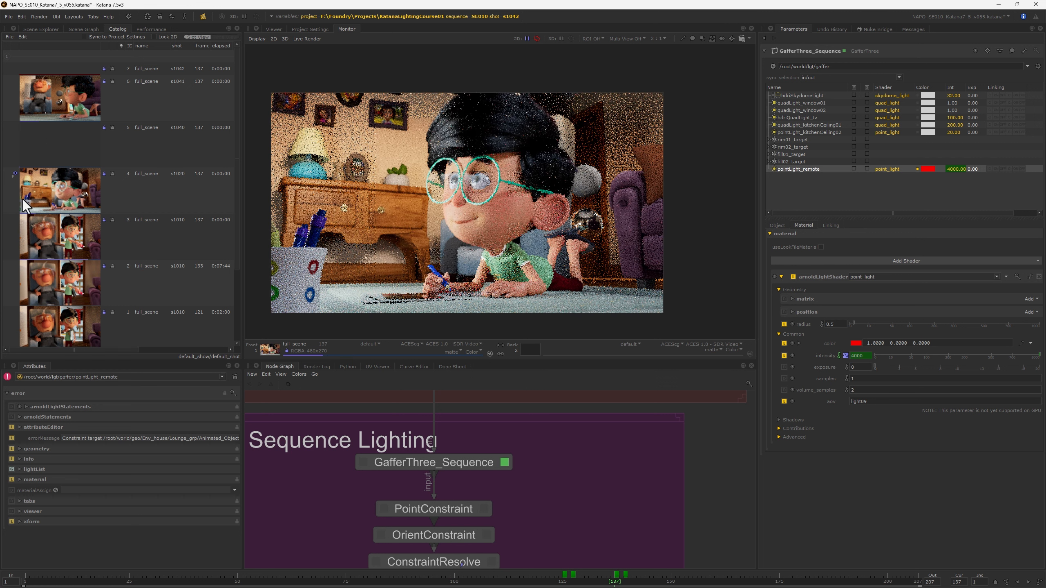
left_click(13, 142)
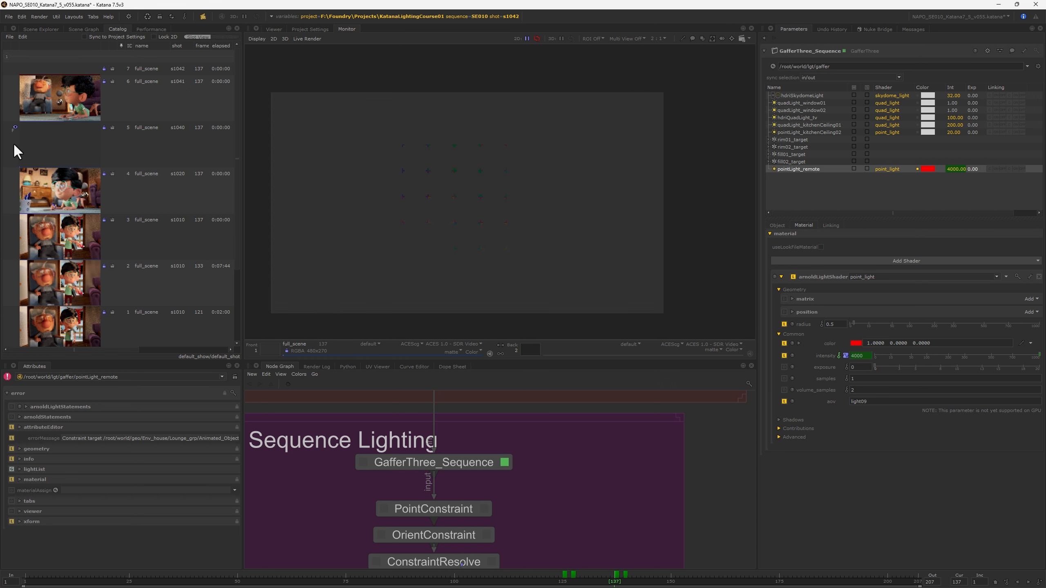
left_click(16, 95)
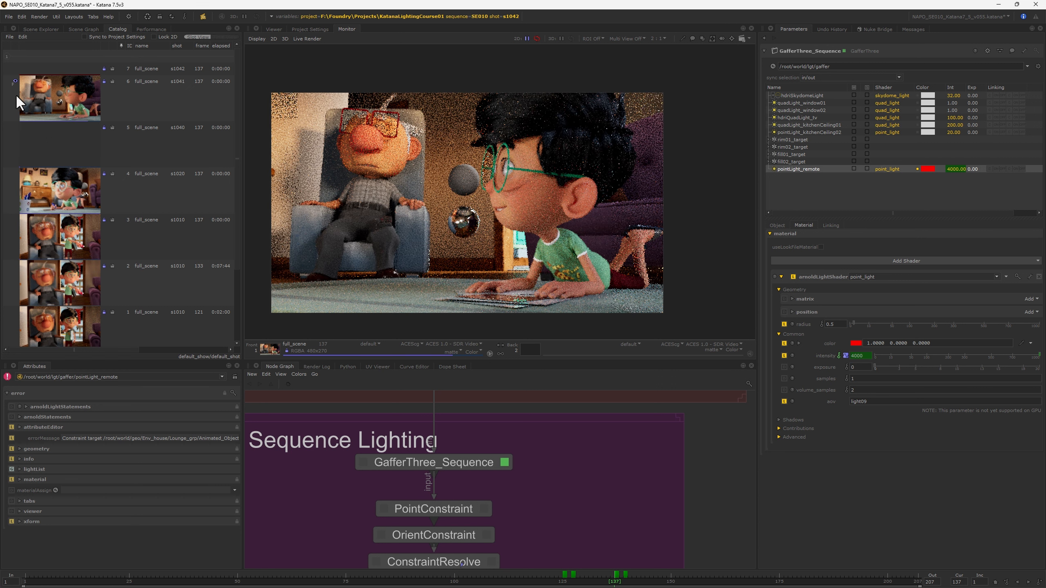
left_click(15, 68)
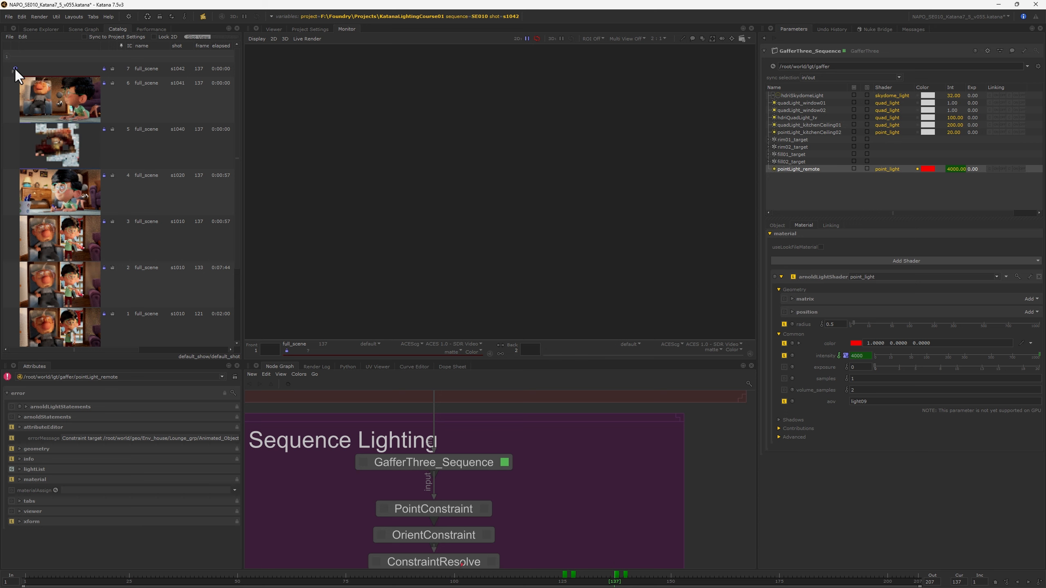
Read through the render log of the s1042 render and highlight the signal caught line.
left_click(316, 365)
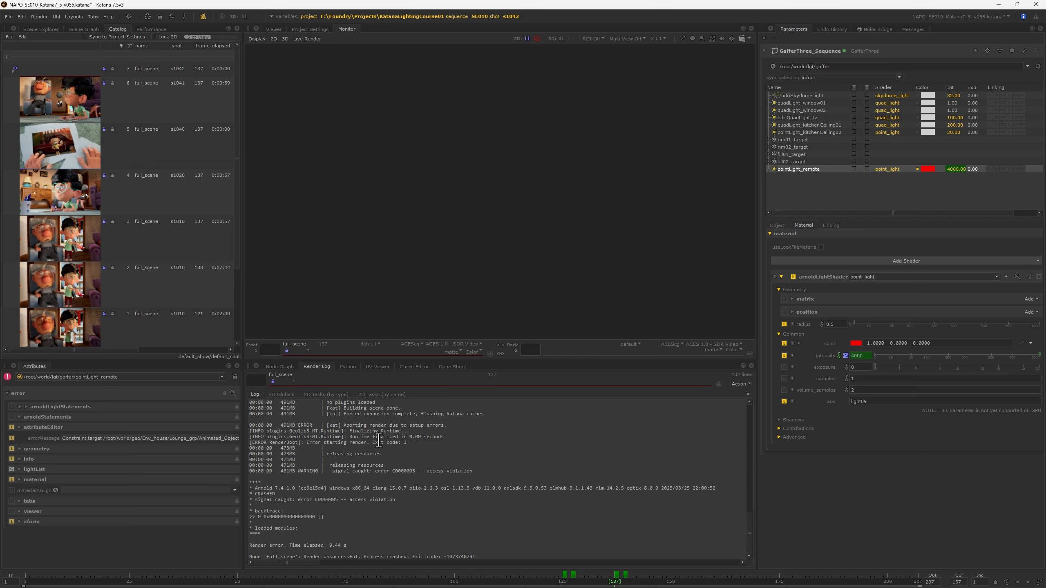
scroll(392, 466, "up", 3)
scroll(391, 466, "down", 3)
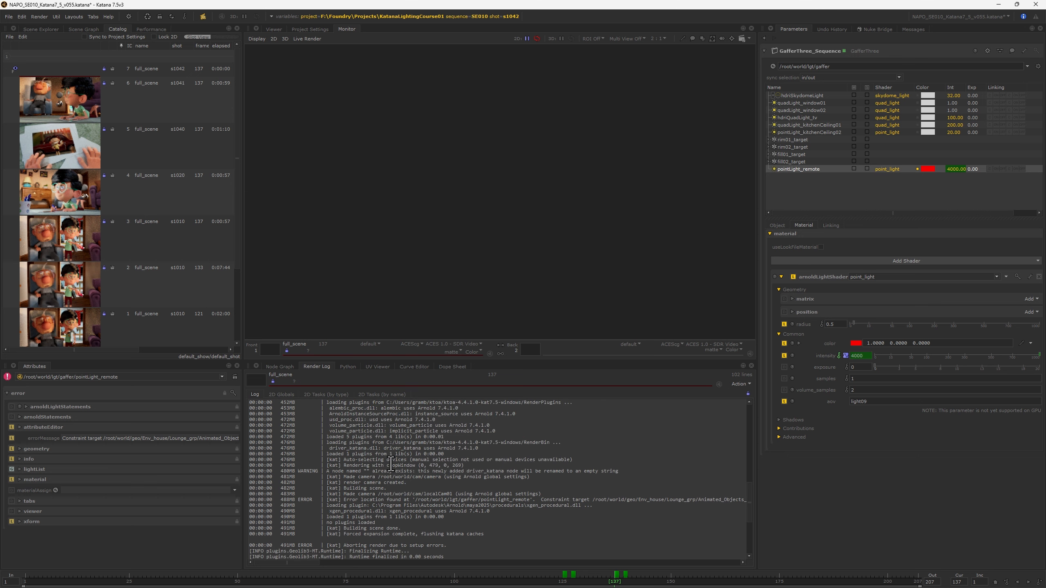
triple_click(410, 471)
left_click_drag(410, 467, 333, 472)
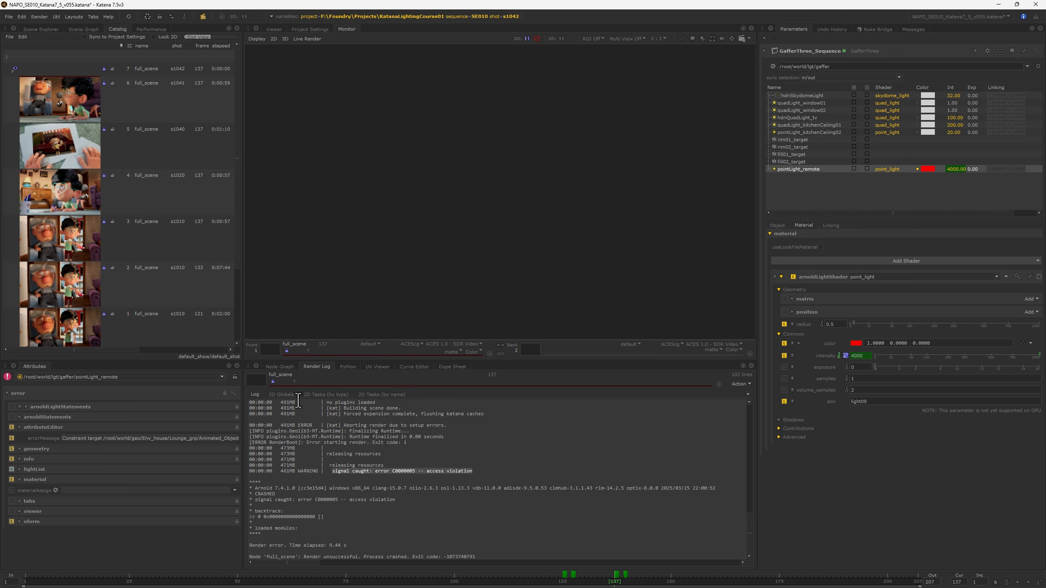
Enable the disabled Prune5 node in the shot s1020 group of the Shot Edits.
left_click(280, 366)
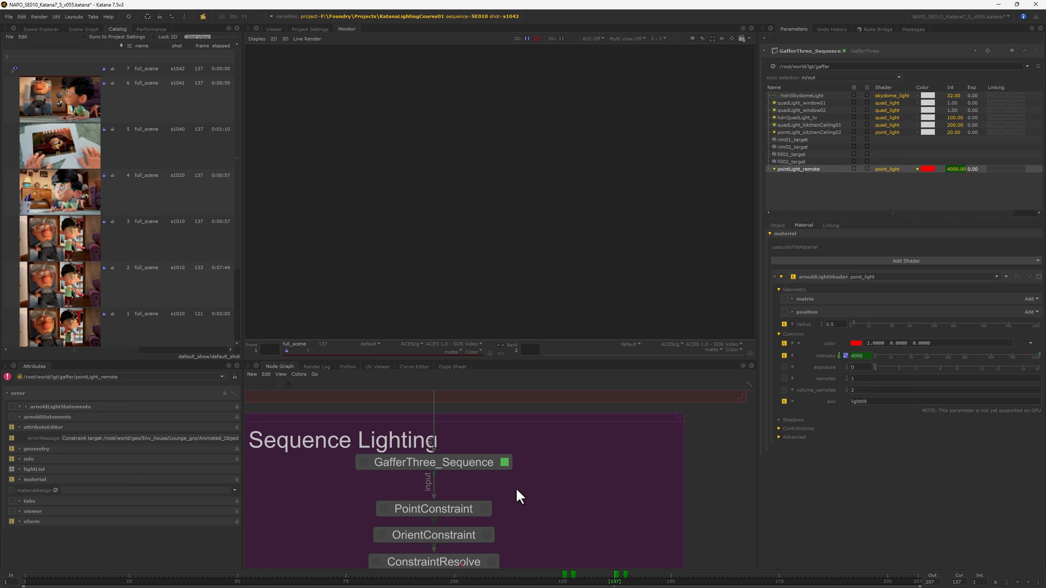
middle_click_drag(468, 510, 495, 465)
left_click(482, 463)
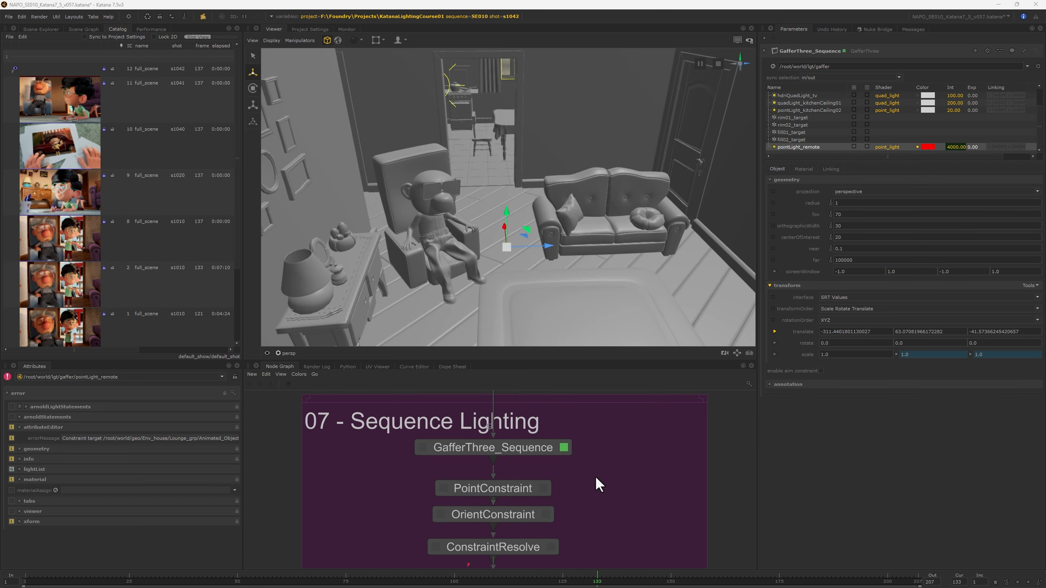
scroll(606, 475, "down", 6)
middle_click_drag(605, 476, 609, 580)
middle_click_drag(624, 507, 614, 359)
middle_click_drag(642, 568, 588, 426)
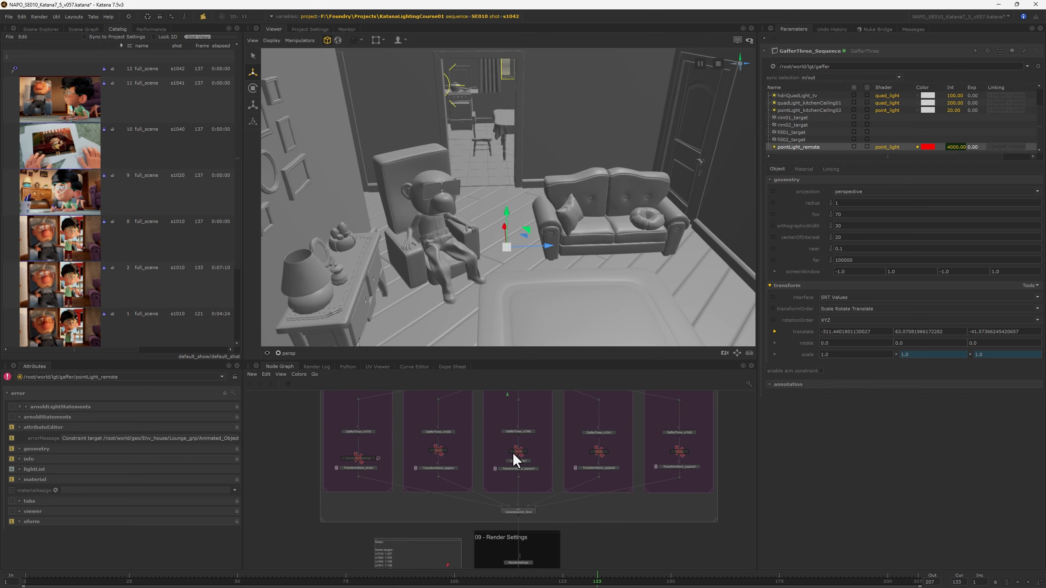
scroll(513, 451, "up", 4)
middle_click_drag(507, 438, 476, 451)
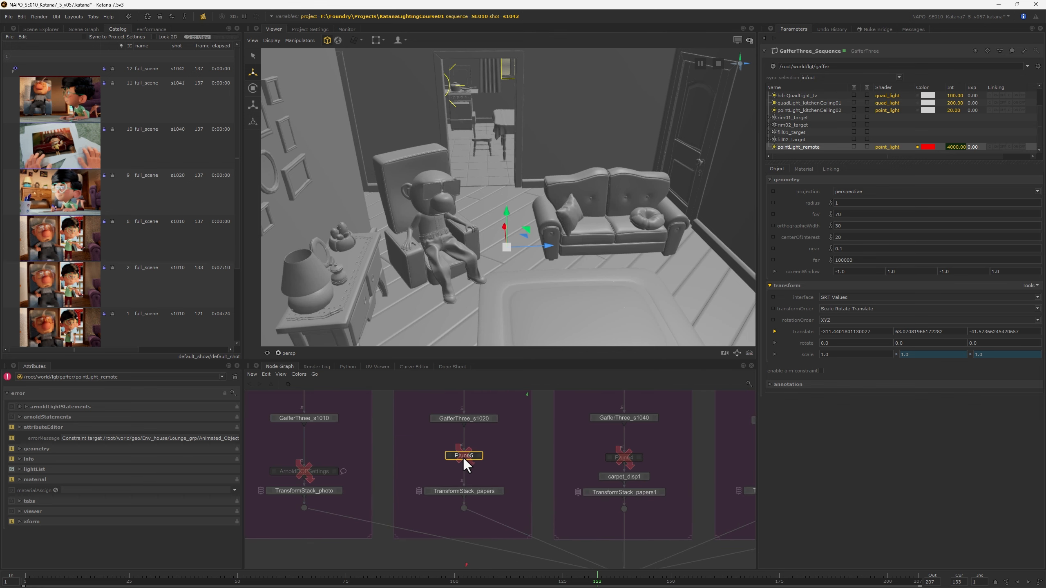
key("d")
Open the Prune5 node's parameters and examine its CEL statement.
key("e")
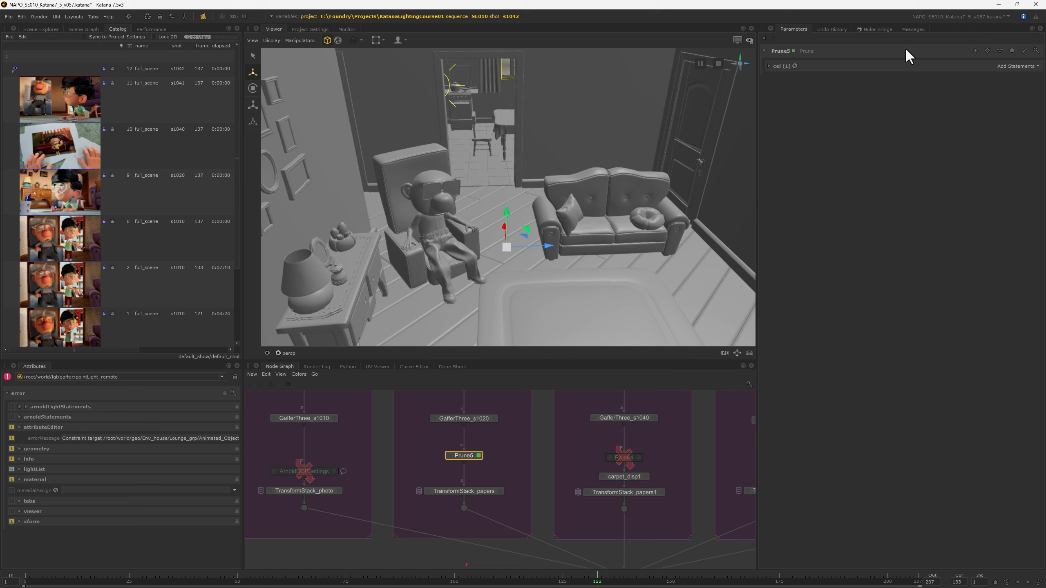
left_click(769, 66)
left_click(832, 94)
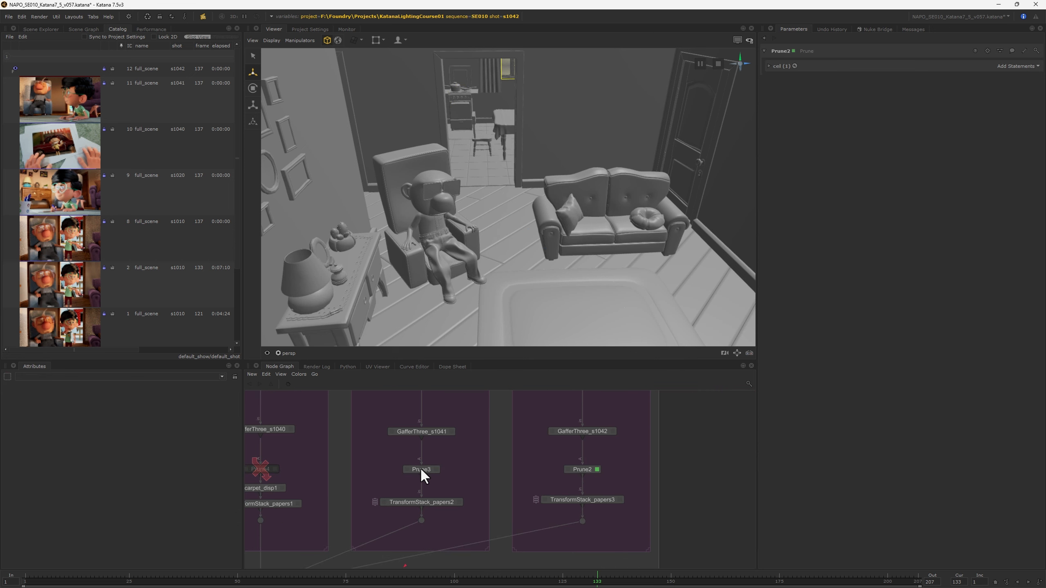
Open the PointConstraint node in the Sequence Lighting group and check its allowMissingTargets option.
middle_click_drag(489, 411, 570, 548)
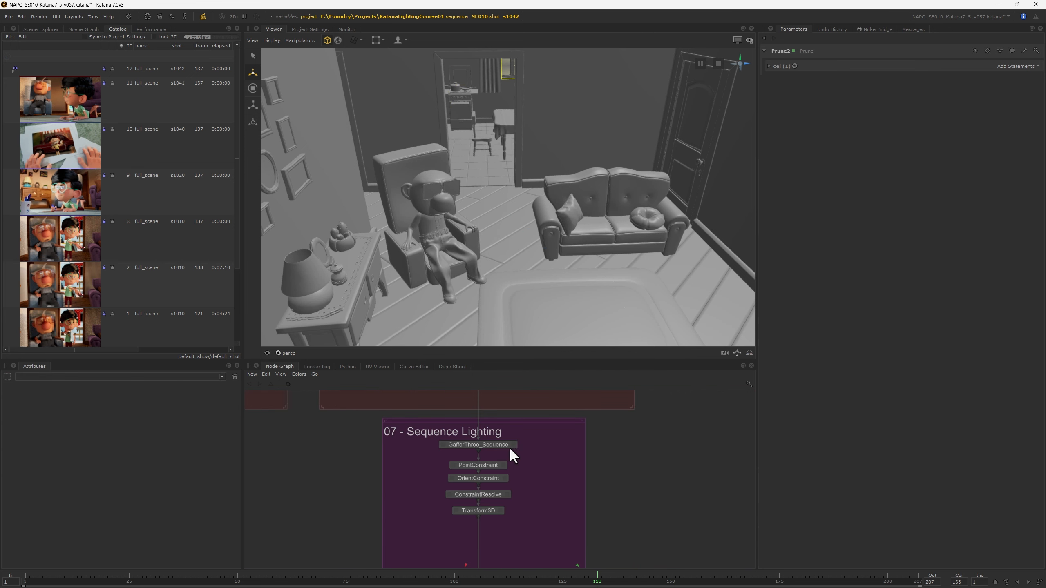
left_click(492, 467)
left_click(502, 465)
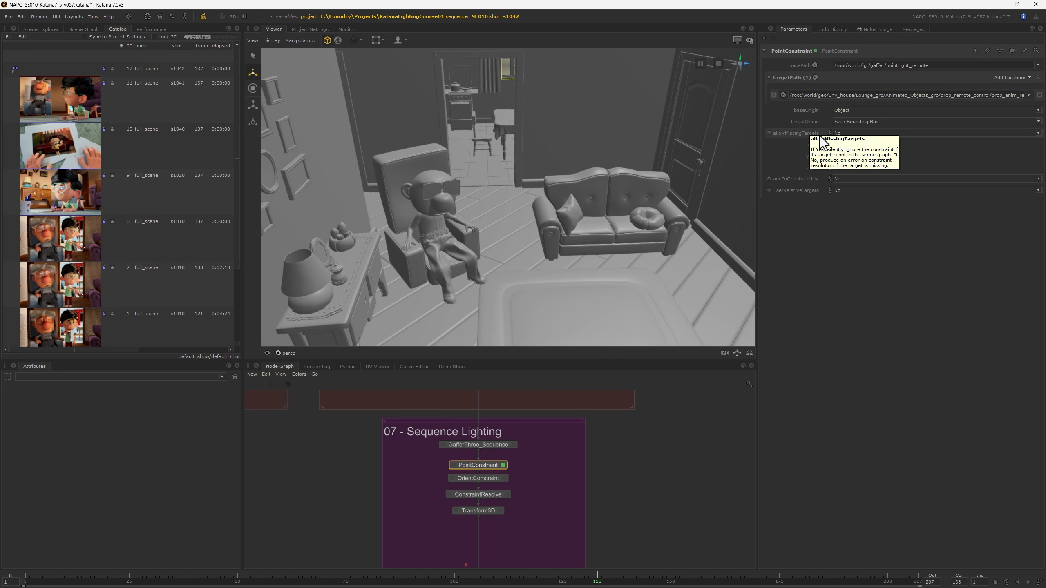
Set allowMissingTargets to Yes on the PointConstraint node and open the Transform3D node's parameters in the Sequence Lighting group.
left_click(855, 133)
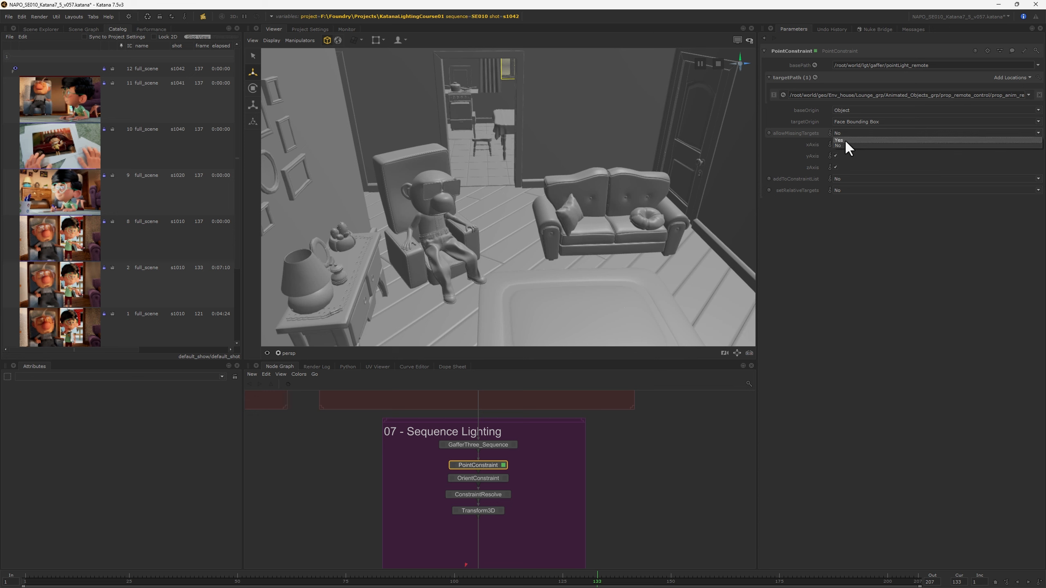
left_click(846, 141)
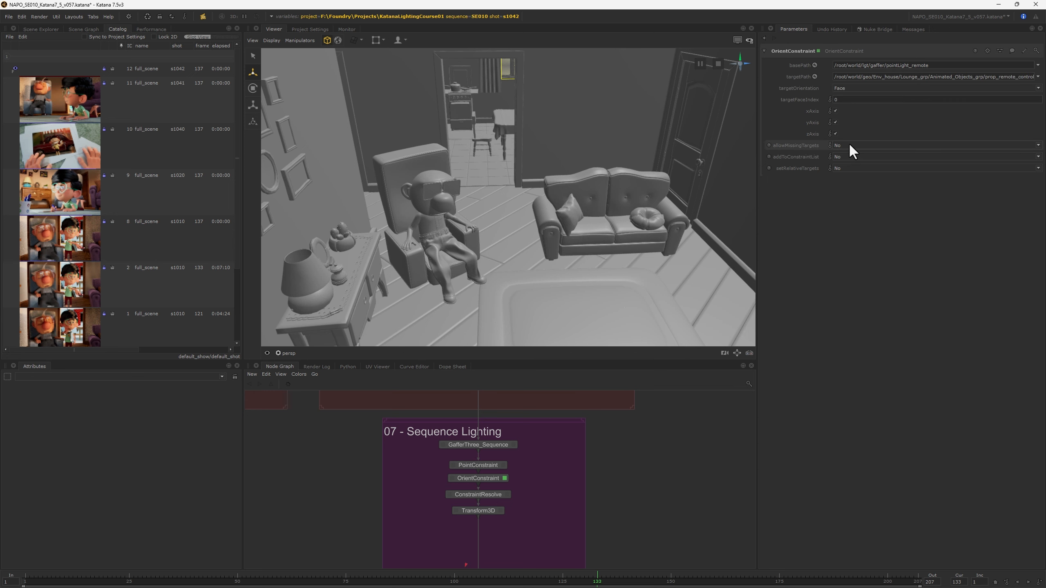
left_click(501, 511)
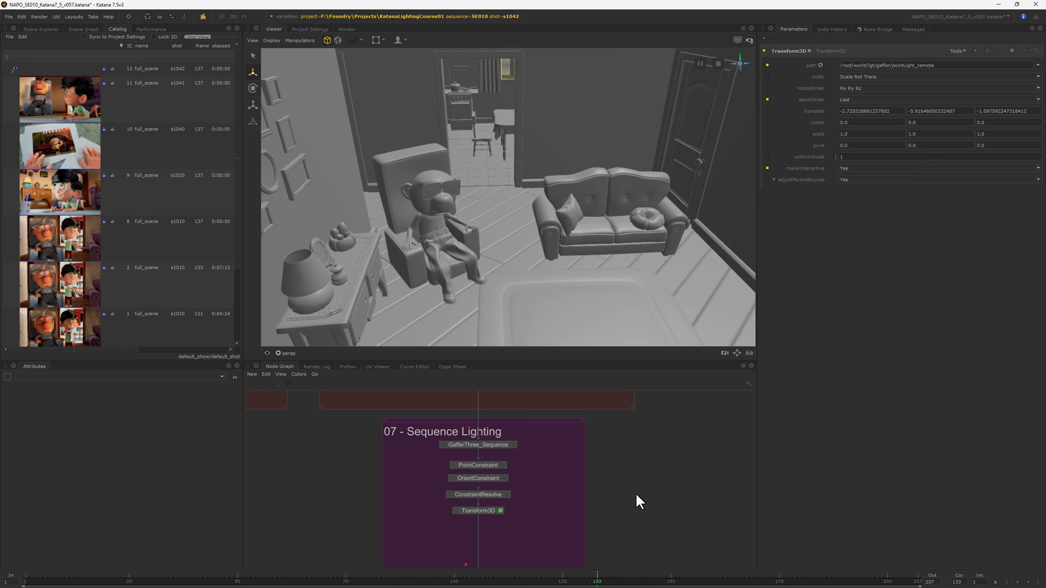
Open the full_scene render node's parameters and check the shot selected in the global graph state variables.
scroll(568, 470, "down", 4)
middle_click_drag(586, 559, 560, 420)
scroll(503, 507, "up", 6)
scroll(503, 500, "down", 6)
middle_click_drag(431, 501, 333, 497)
scroll(556, 493, "up", 6)
scroll(535, 482, "down", 10)
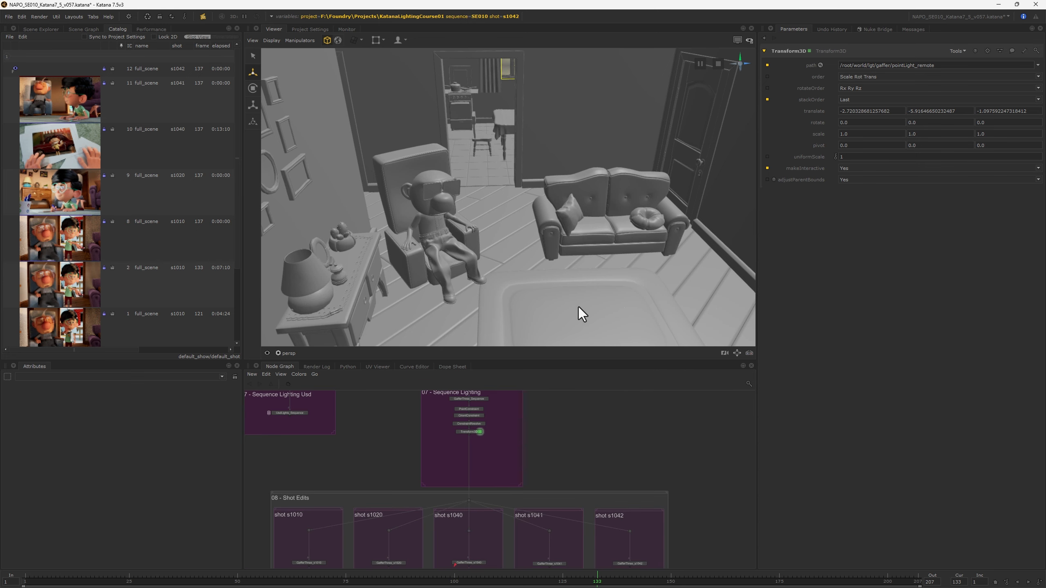
middle_click_drag(589, 556, 502, 422)
left_click(500, 465)
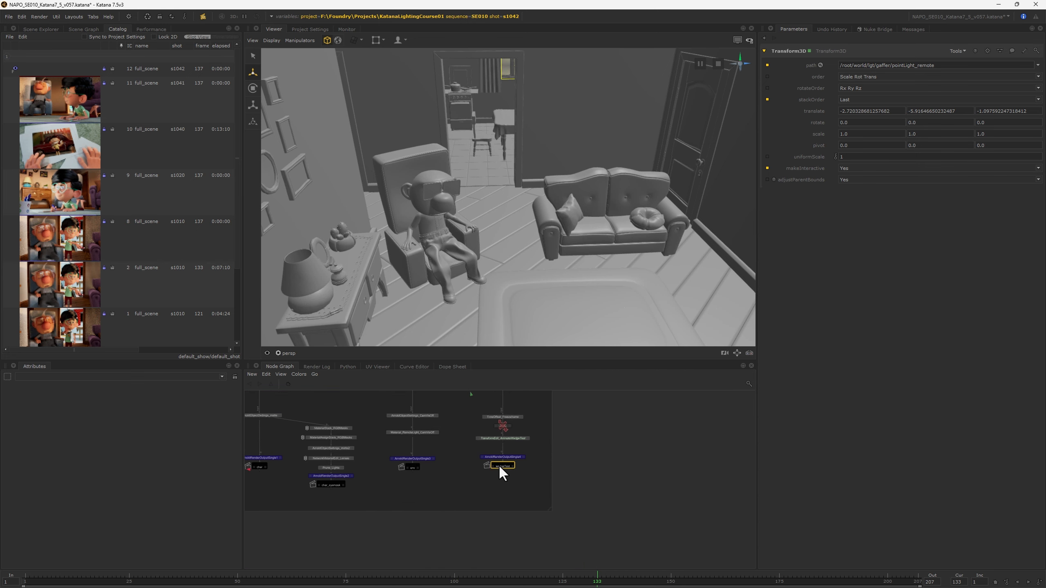
middle_click_drag(339, 503, 556, 515)
scroll(412, 488, "up", 4)
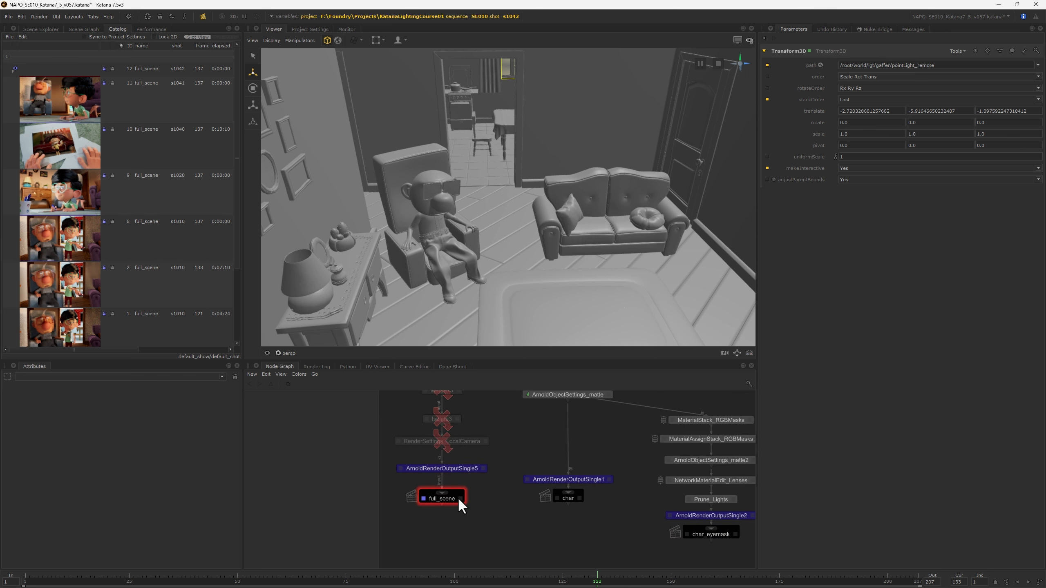
left_click(460, 498)
left_click(474, 17)
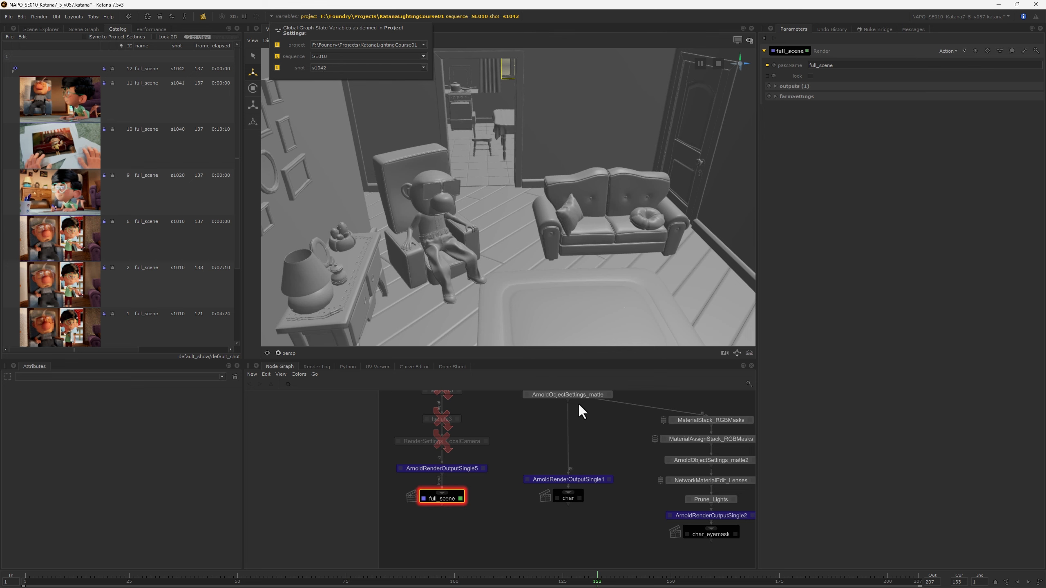
Start a preview render of shot s1042 from the full_scene node and display it in the Monitor.
right_click(446, 497)
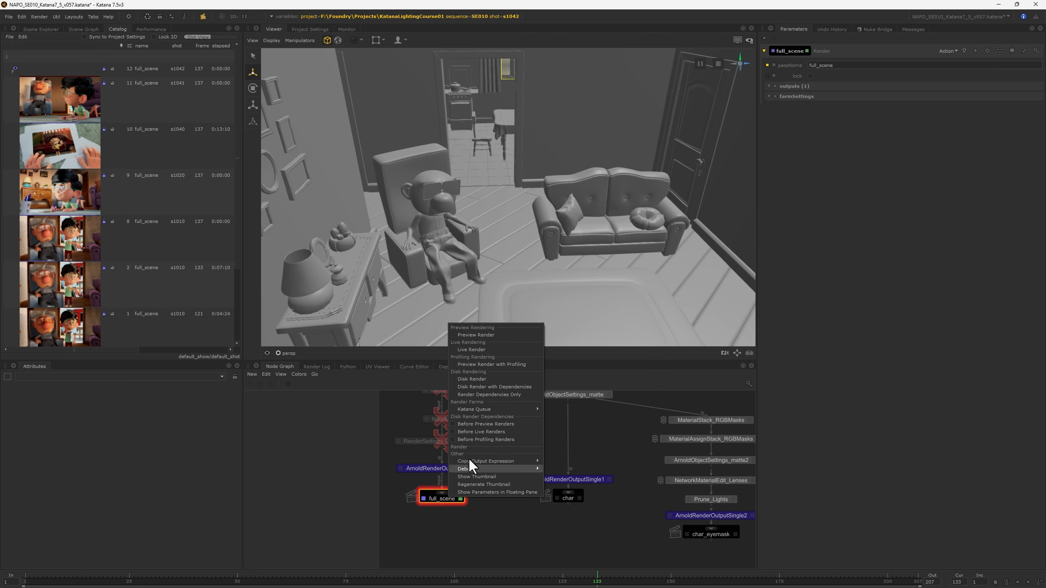
left_click(479, 335)
left_click(346, 29)
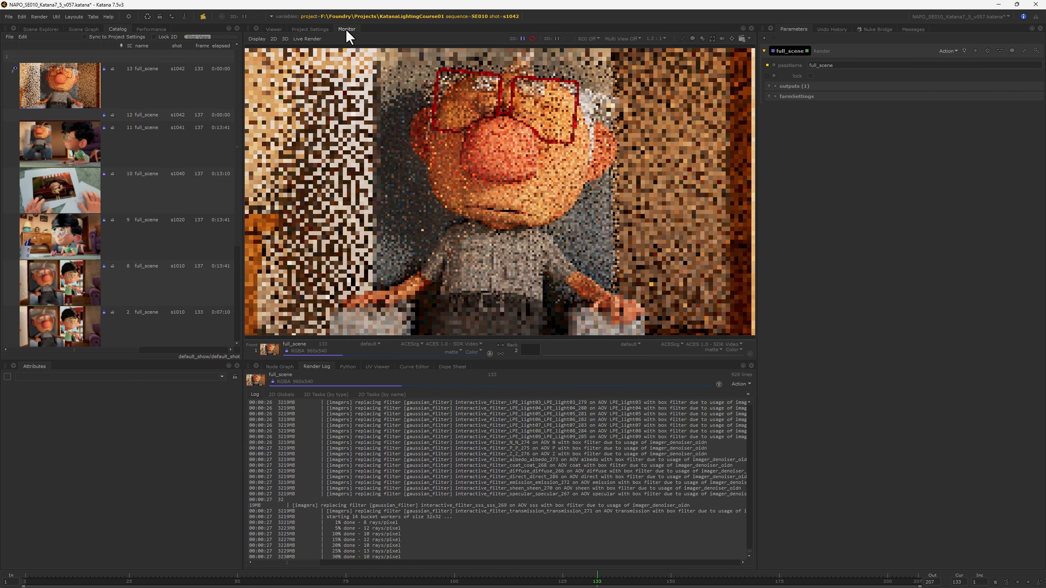